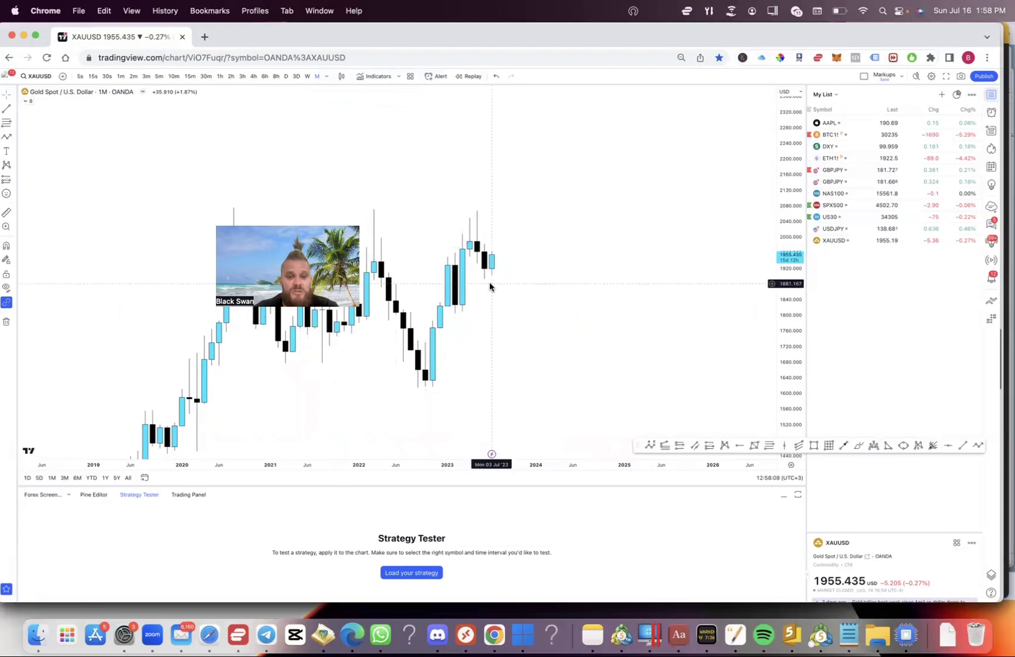
Step: Draw a horizontal trend line at about 1934 across the most recent monthly gold candles
left_click(962, 445)
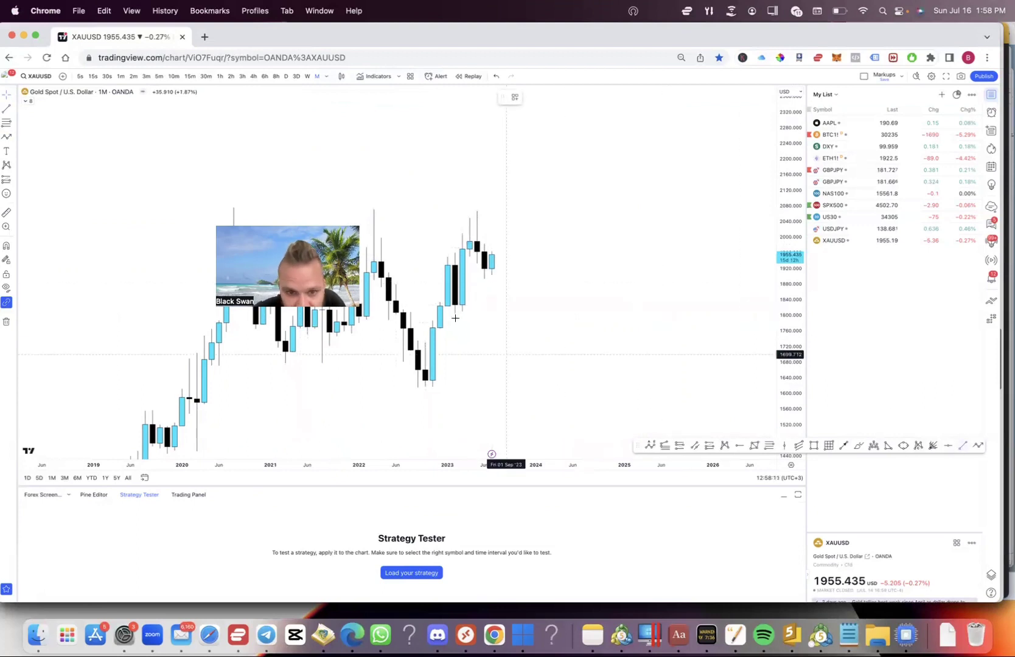
left_click(435, 263)
left_click(521, 263)
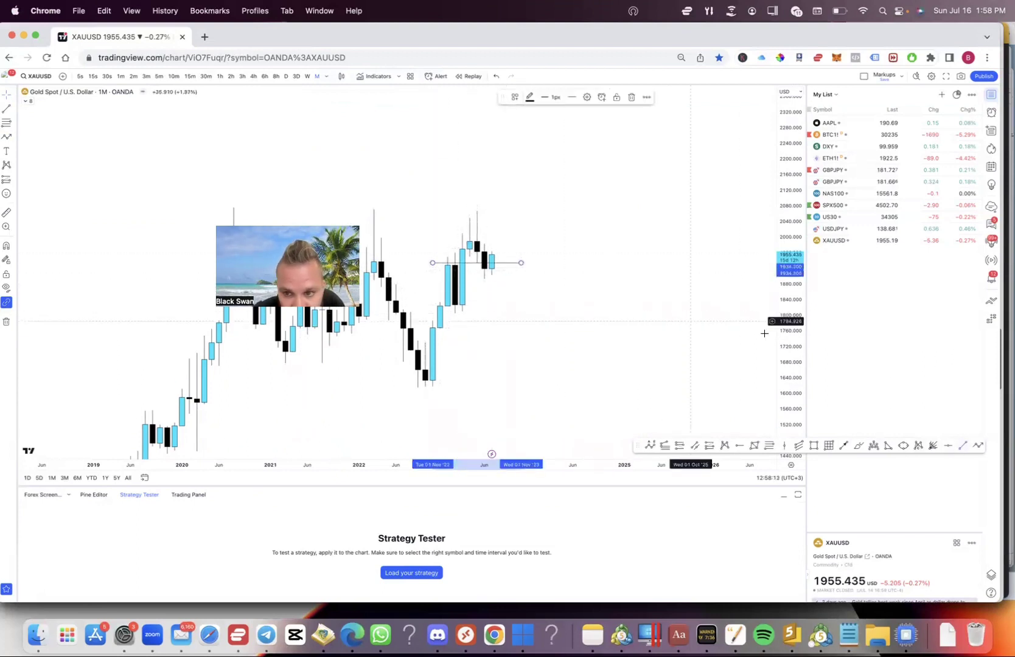
Step: Draw a projection path on the monthly chart rising from about 1910 to 1954, then falling to about 1826
scroll(695, 320, "up", 2)
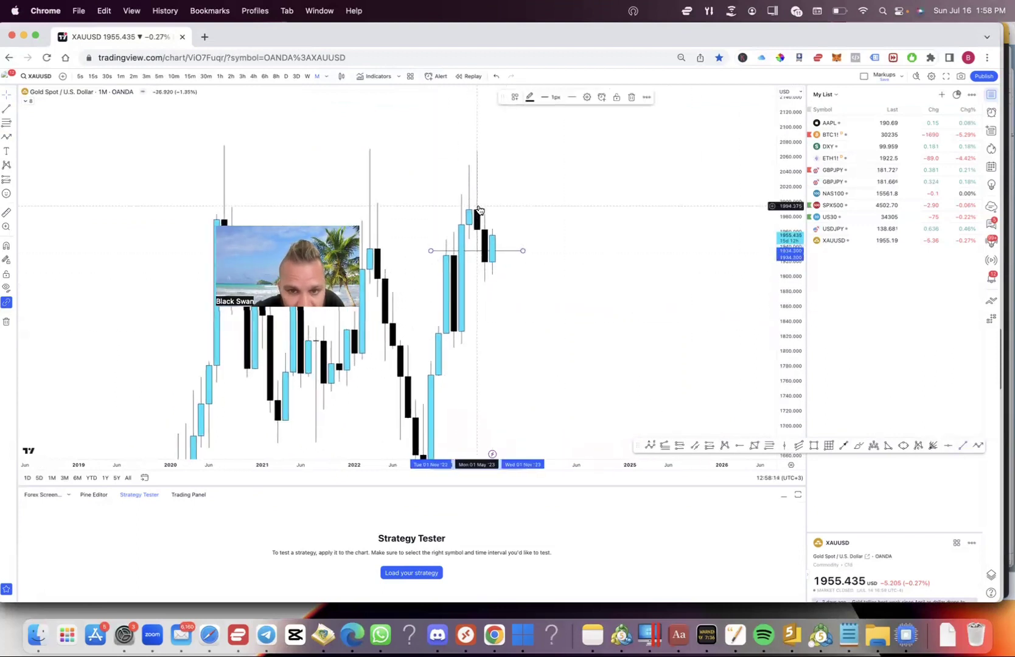
left_click(977, 445)
left_click(485, 269)
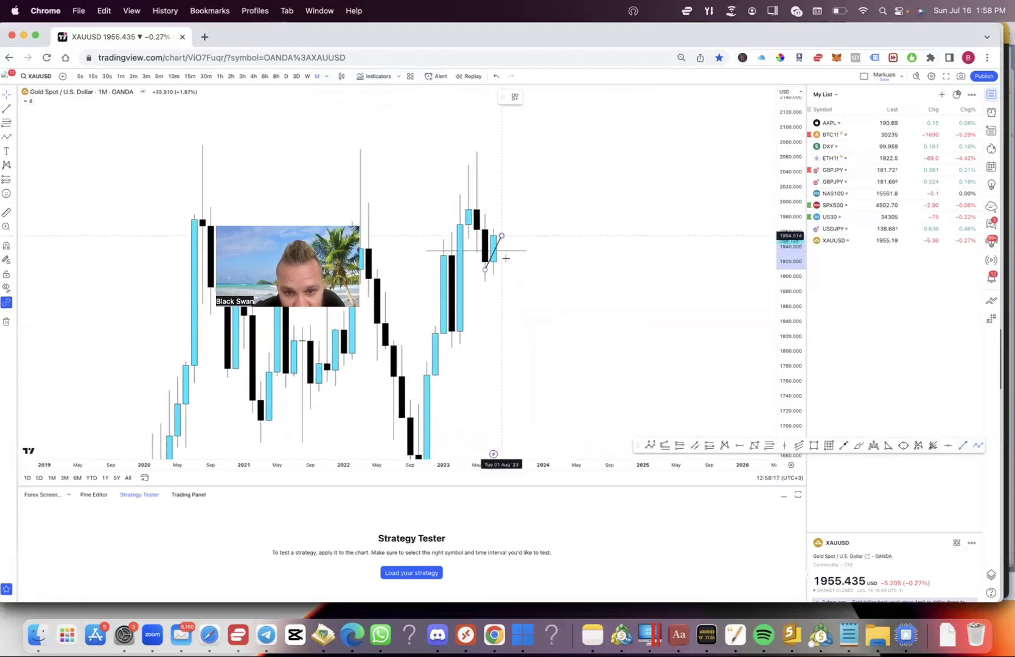
double_click(526, 329)
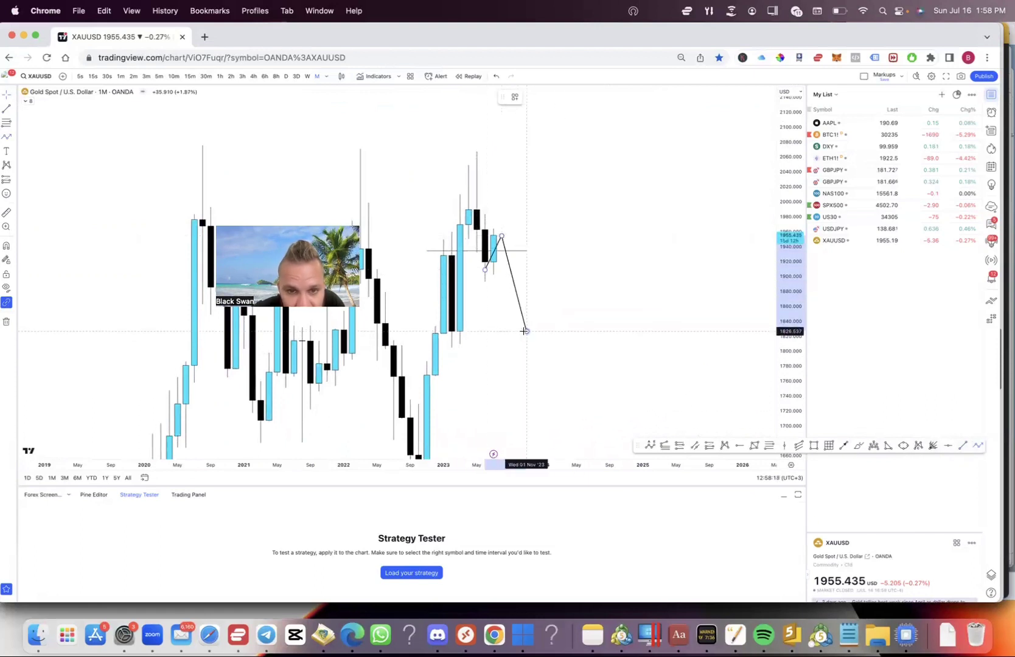
Step: Switch to the weekly timeframe and draw a horizontal trend line at about 1960 from the June highs past the latest candle
left_click(307, 77)
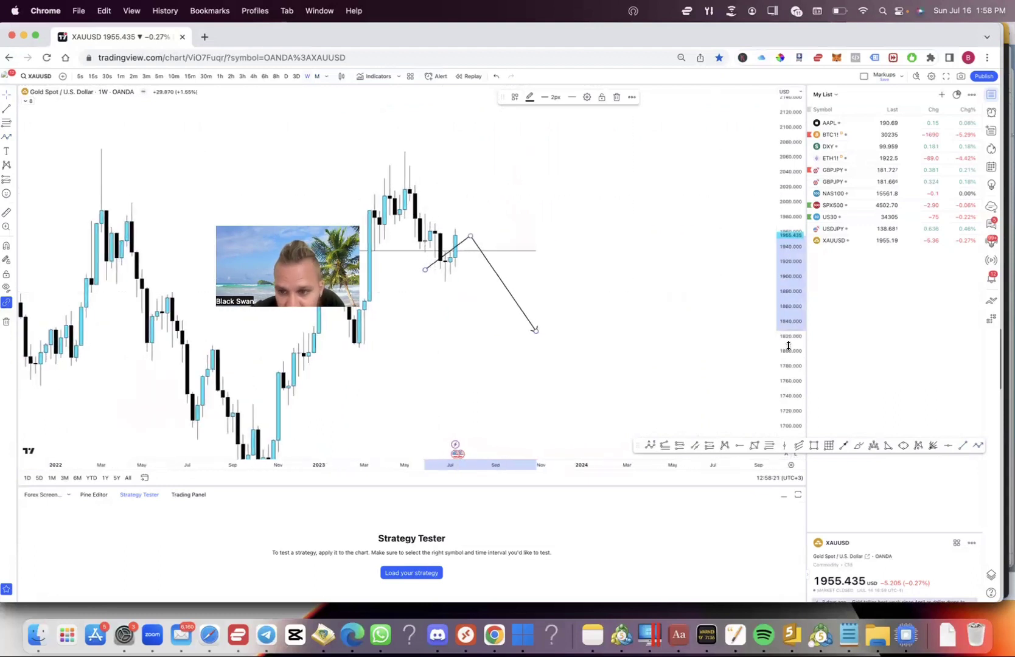
left_click_drag(789, 346, 789, 185)
left_click_drag(508, 190, 483, 234)
scroll(482, 236, "up", 2)
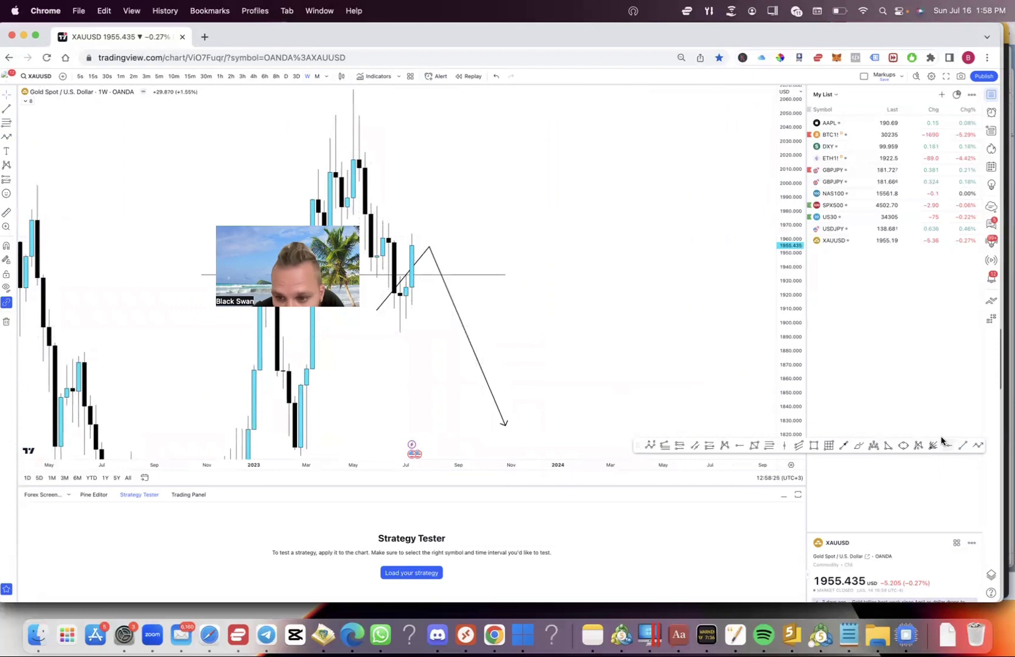
left_click(389, 240)
left_click(462, 240)
Step: Draw a bearish path from the latest weekly candle, zigzagging around the 1960 line and dropping to about 1900
scroll(467, 220, "up", 3)
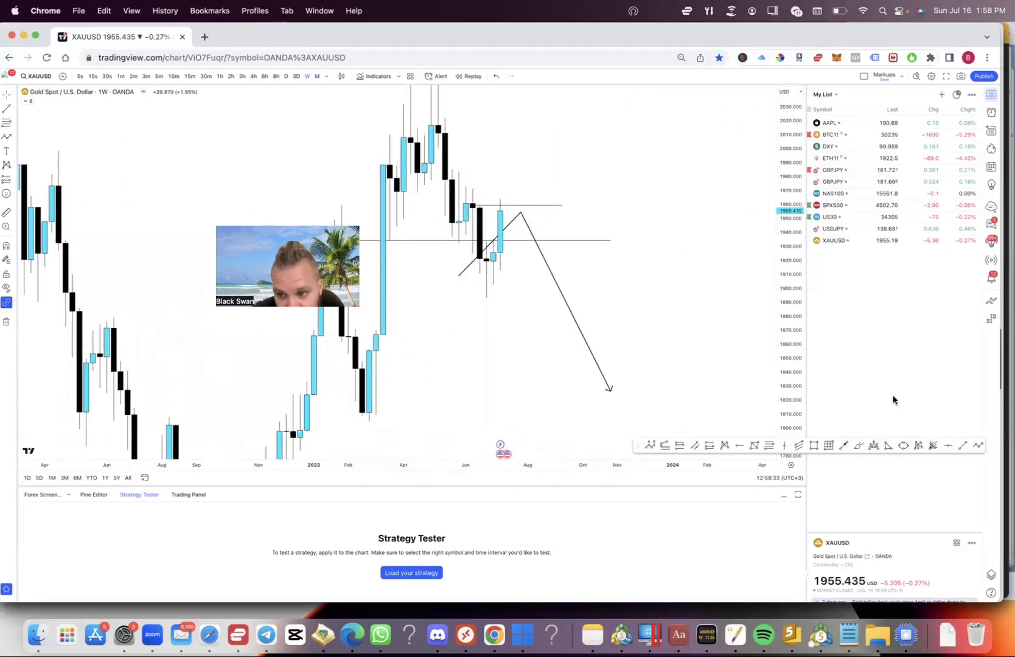
left_click(975, 446)
left_click(500, 212)
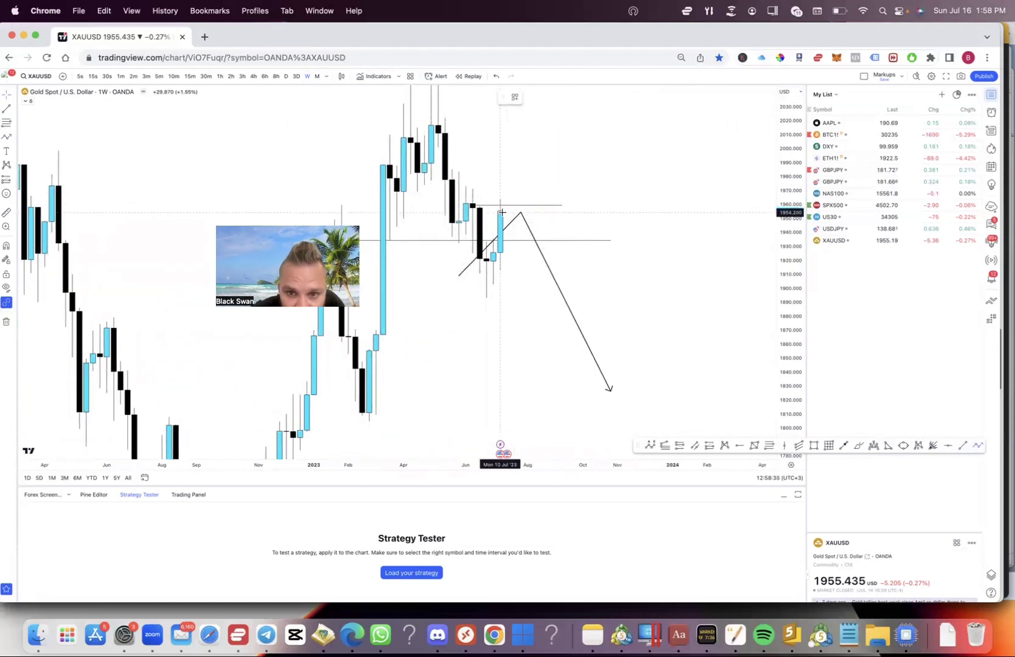
left_click(514, 211)
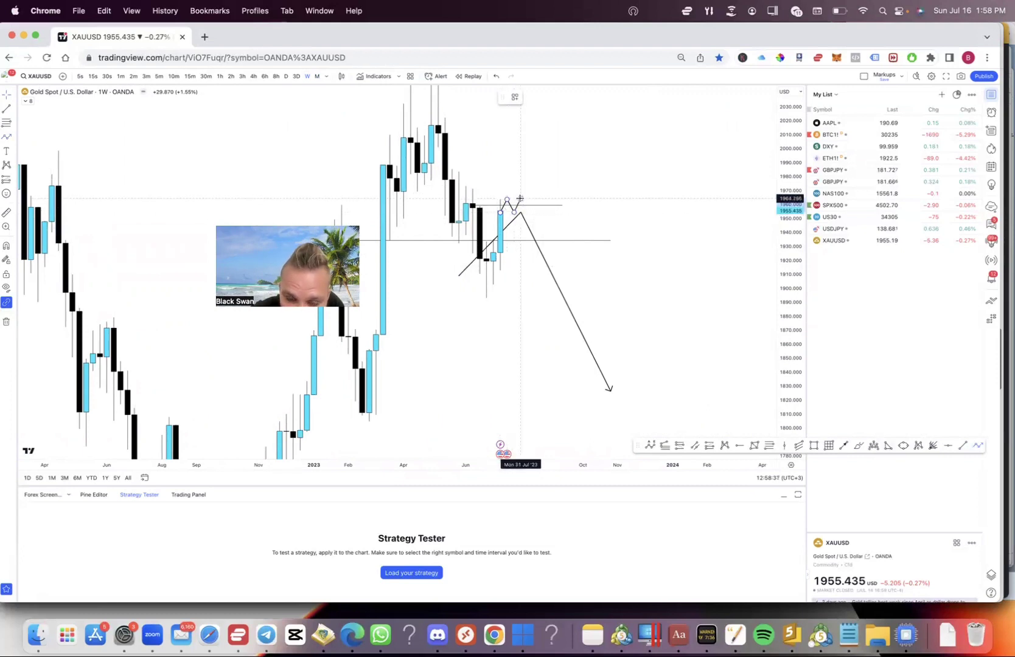
left_click(520, 199)
double_click(568, 288)
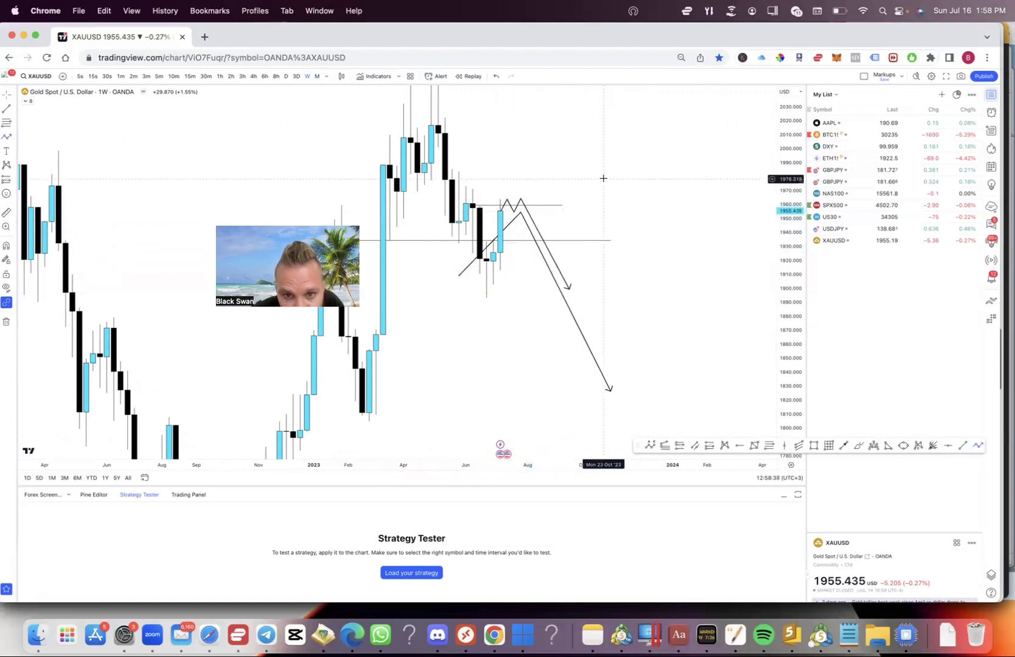
Step: Draw a bullish path from the latest weekly candle, breaking above 1960, pulling back to the line and rising to about 2000
left_click(976, 446)
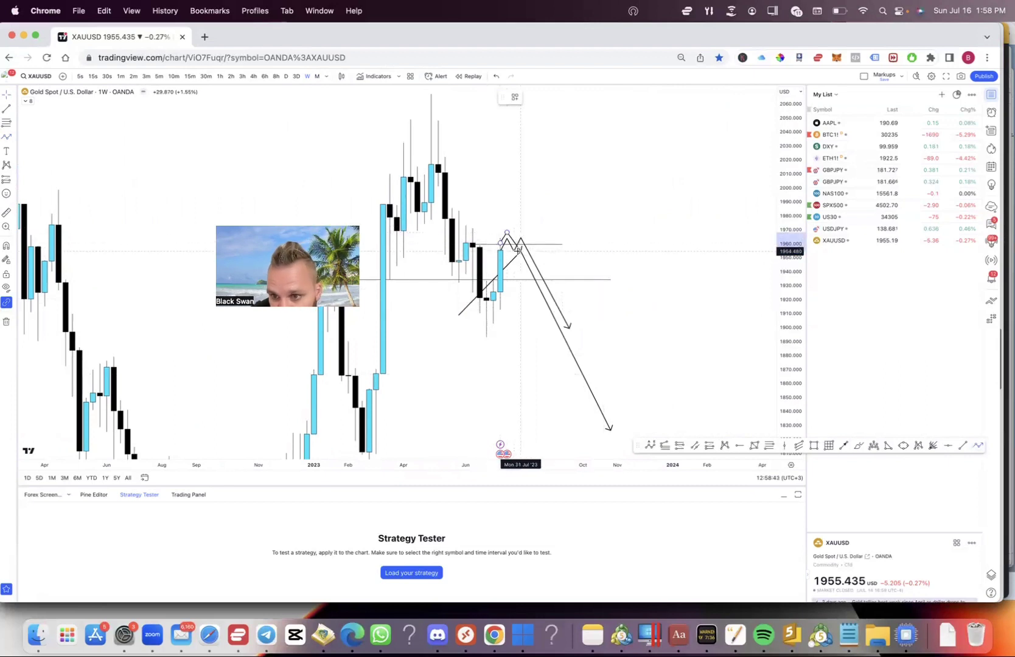
left_click(506, 232)
left_click(514, 244)
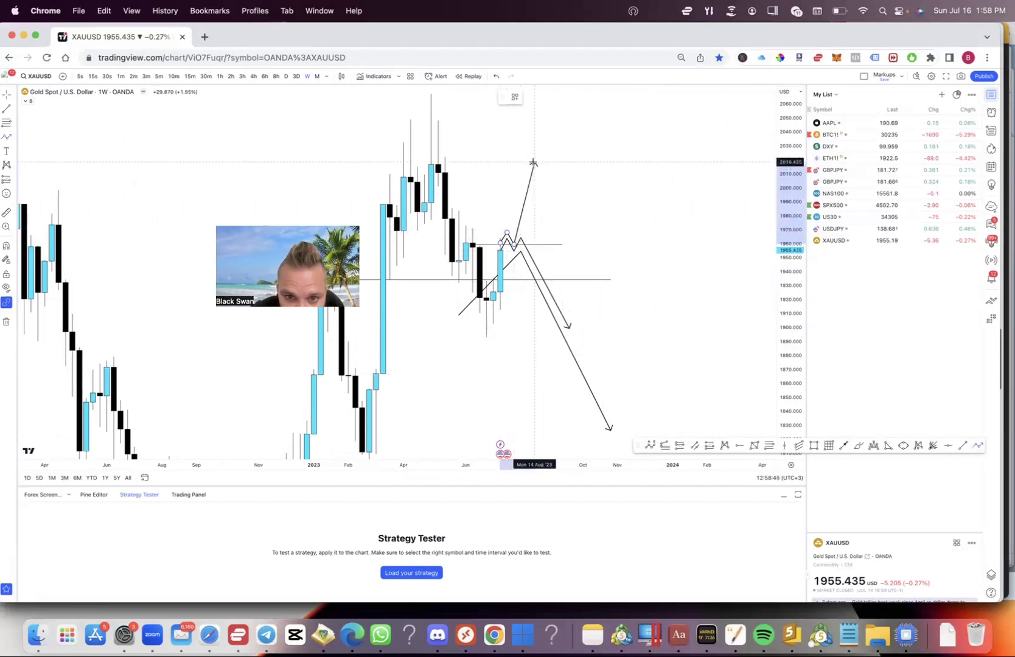
double_click(533, 189)
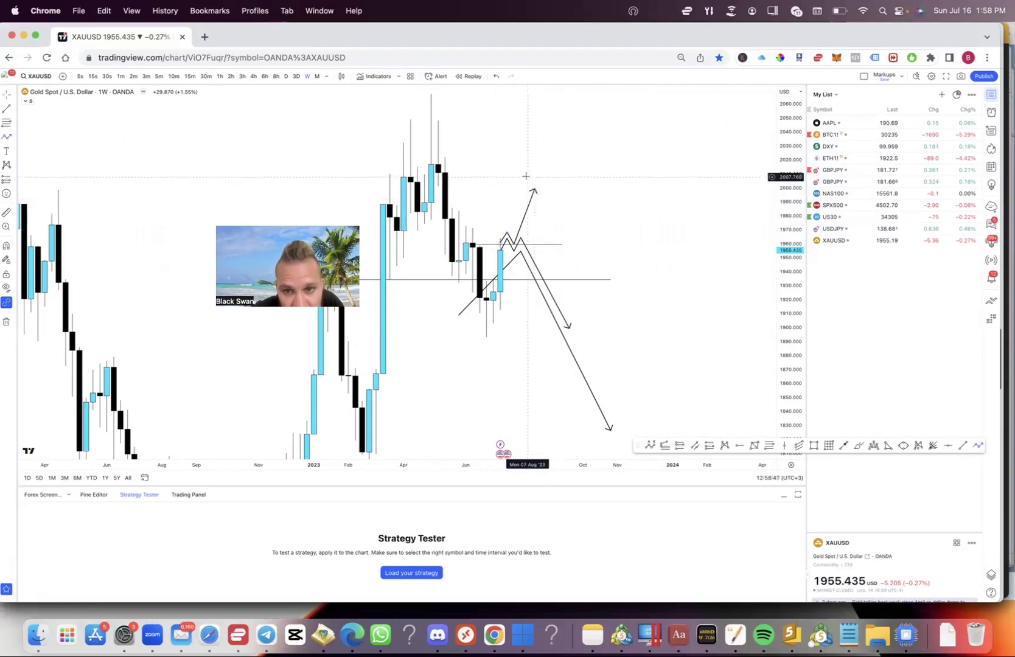
Step: Draw a horizontal trend line at about 2000 from the May weekly candles past the tip of the bullish arrow
left_click(962, 447)
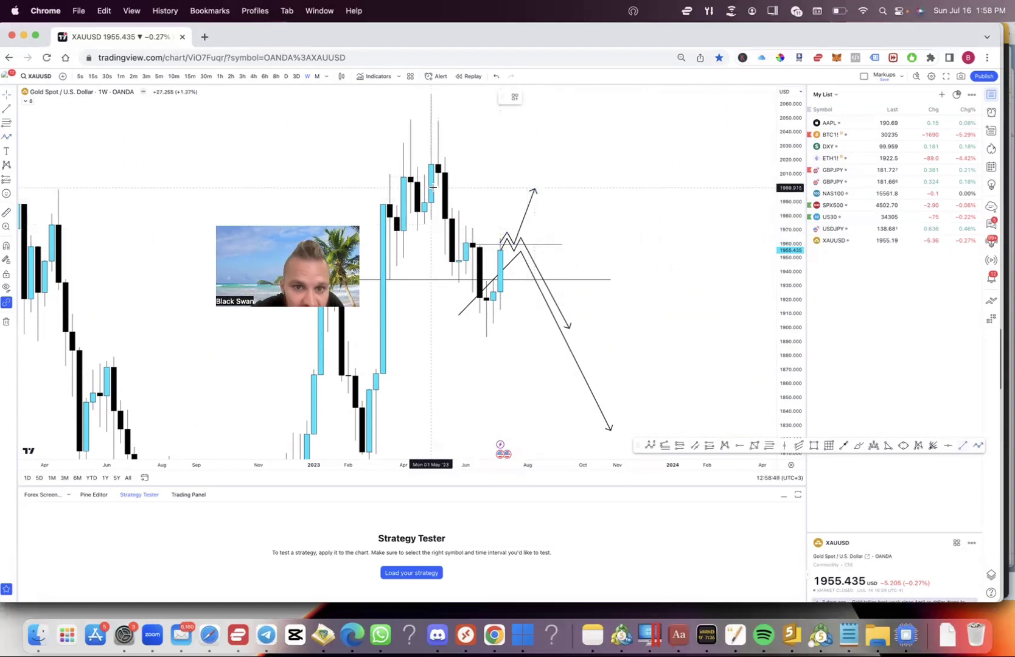
left_click(431, 187)
left_click(583, 187)
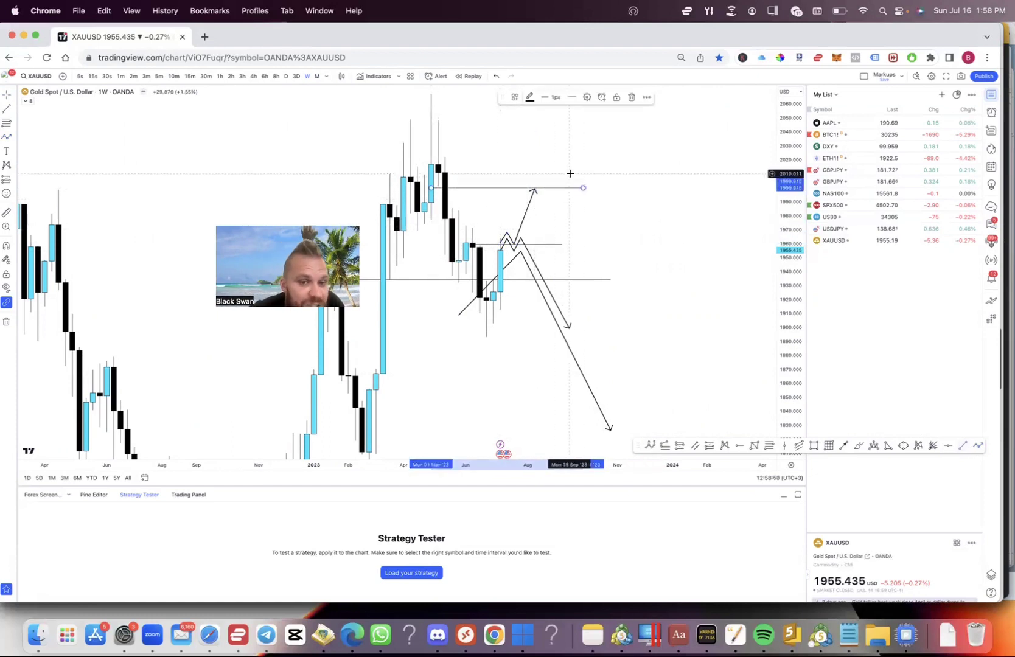
Step: Switch to the daily timeframe and move the bearish and bullish zigzag paths into the empty area beyond the latest candles
left_click(285, 76)
scroll(391, 192, "down", 5)
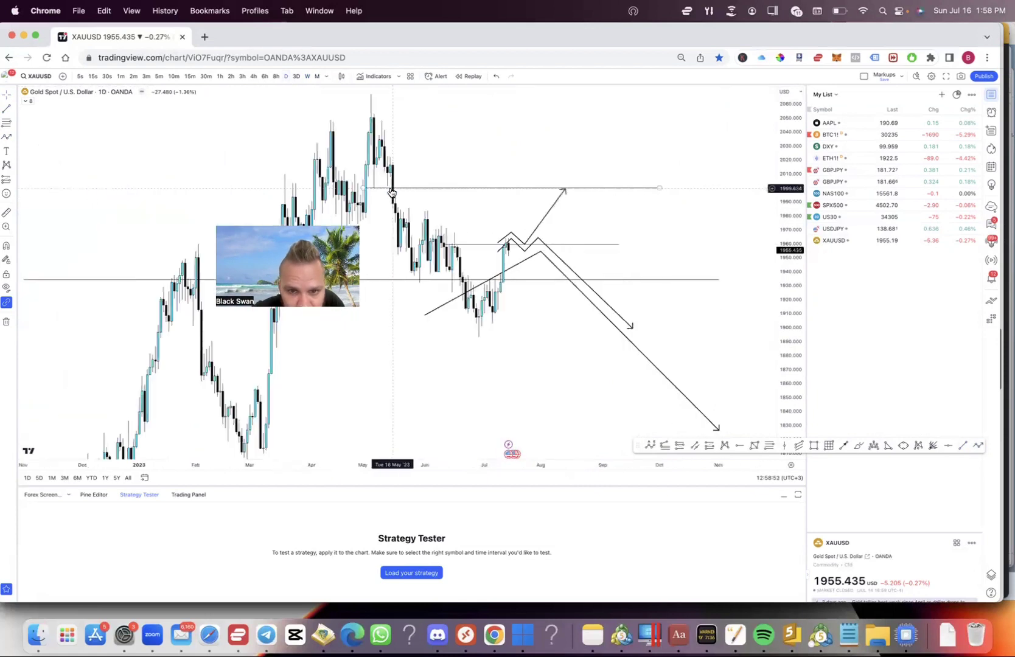
left_click_drag(789, 347, 788, 228)
scroll(624, 228, "up", 2)
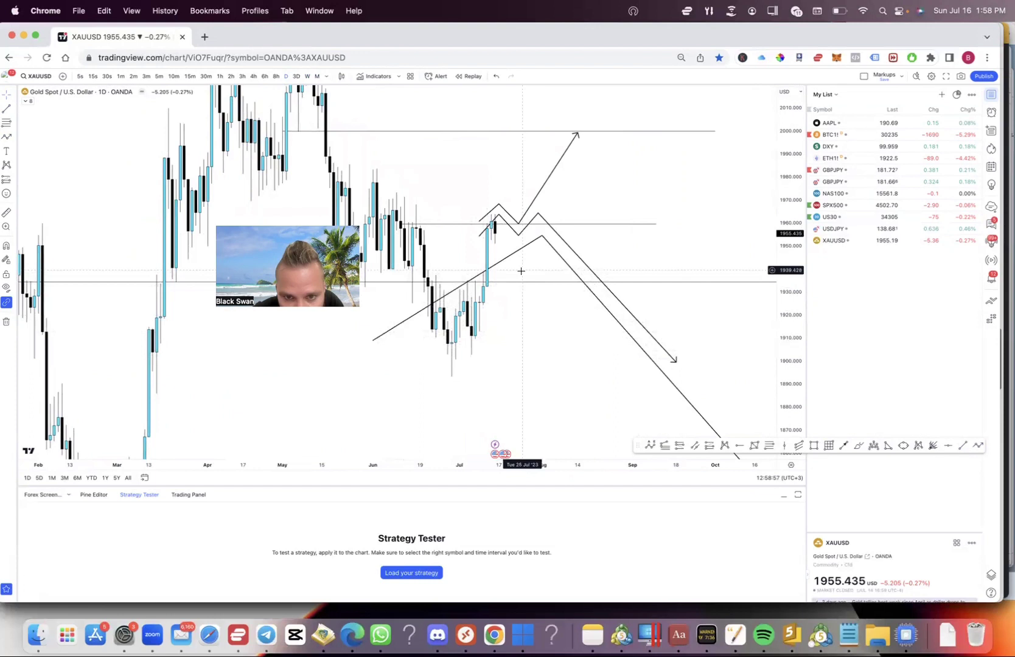
mouse_move(515, 240)
left_mouse_down()
mouse_move(487, 260)
mouse_move(582, 258)
left_mouse_up()
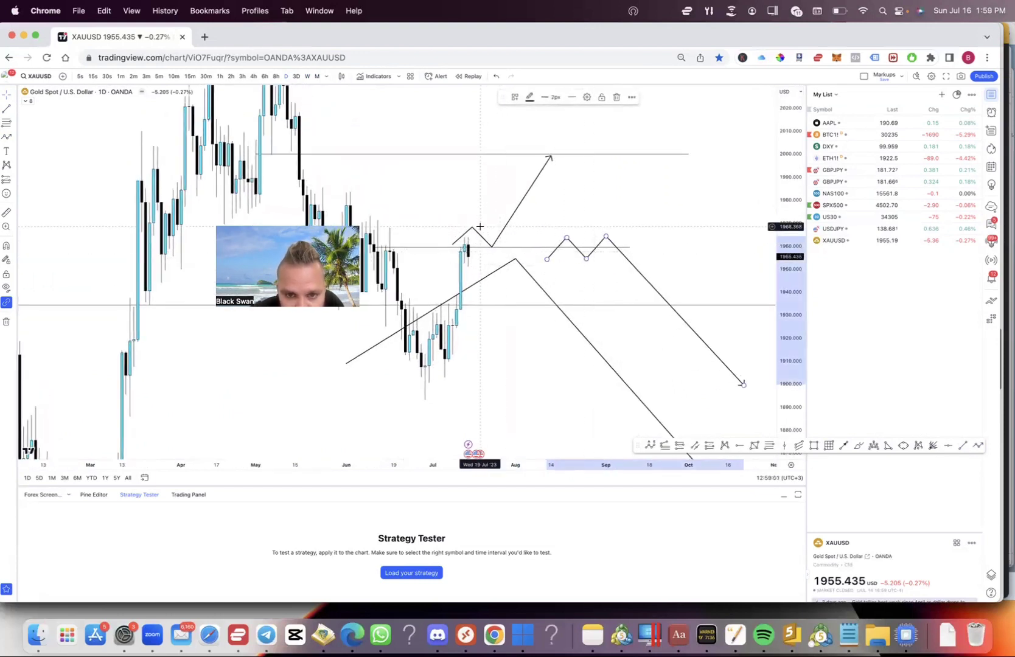
mouse_move(503, 234)
left_mouse_down()
mouse_move(597, 222)
mouse_move(510, 218)
left_mouse_up()
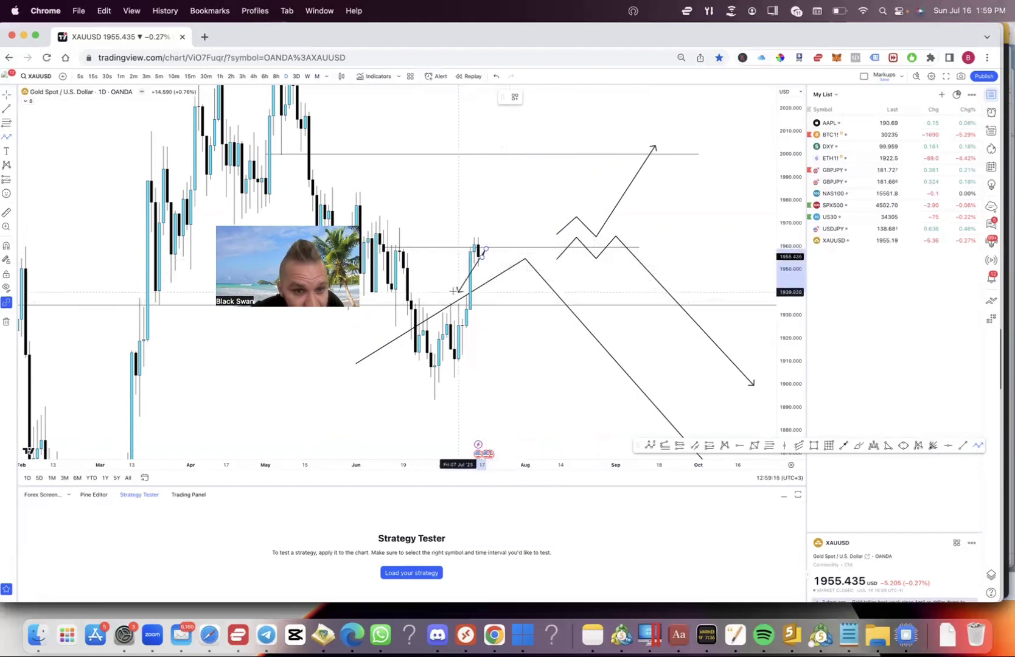
Step: Draw a short falling path arrow from the latest daily candle to about 1937, and shift the bearish zigzag path slightly upward
double_click(500, 298)
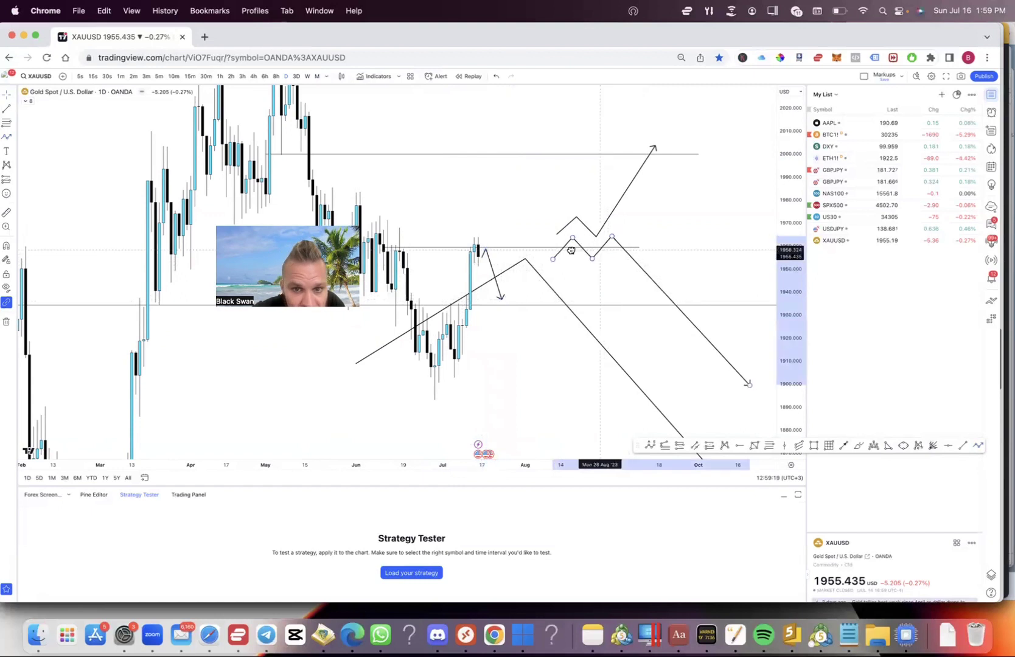
left_click_drag(604, 249, 596, 241)
Step: Draw a short horizontal trend line at about 1964 across the latest daily highs
scroll(298, 115, "up", 2)
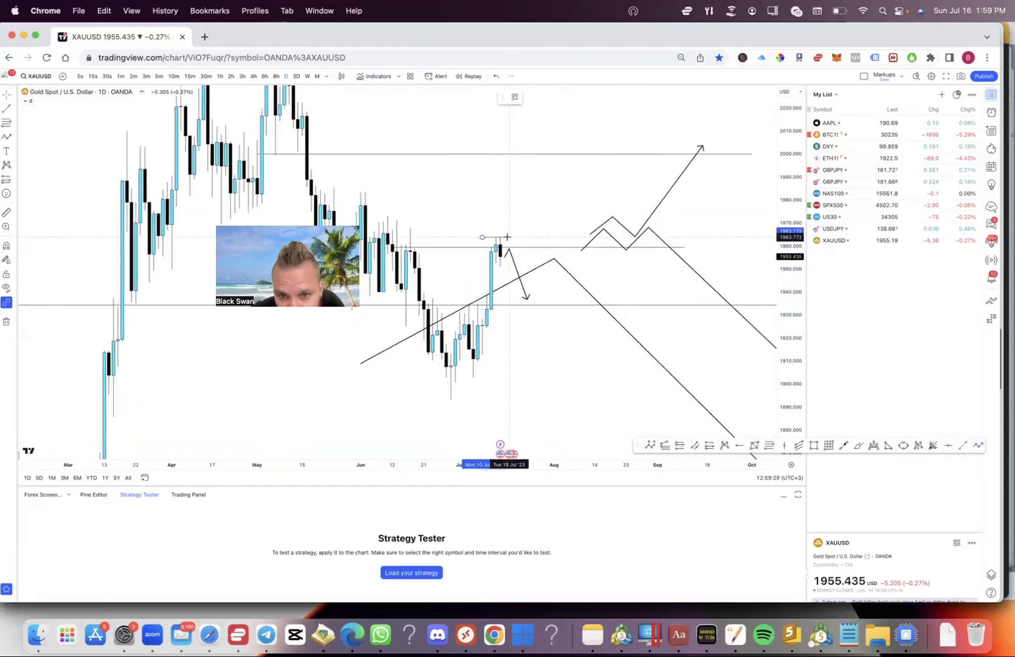
left_click_drag(507, 237, 512, 236)
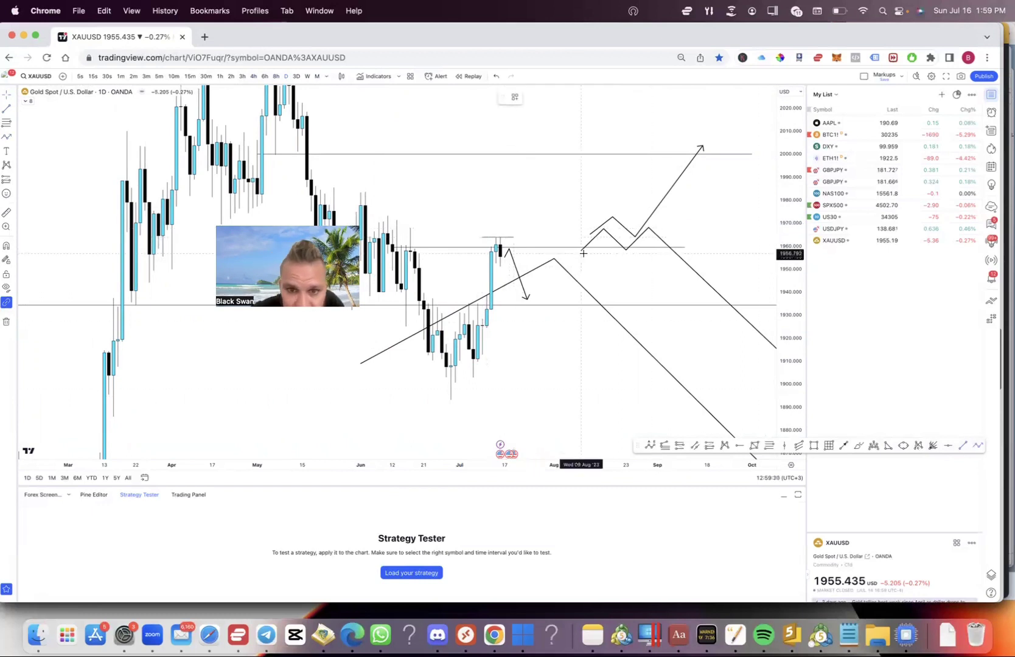
Step: Draw a bullish path from the latest daily candle, breaking above the short high line, retesting it and rising to about 1995
left_click(504, 243)
left_click(513, 229)
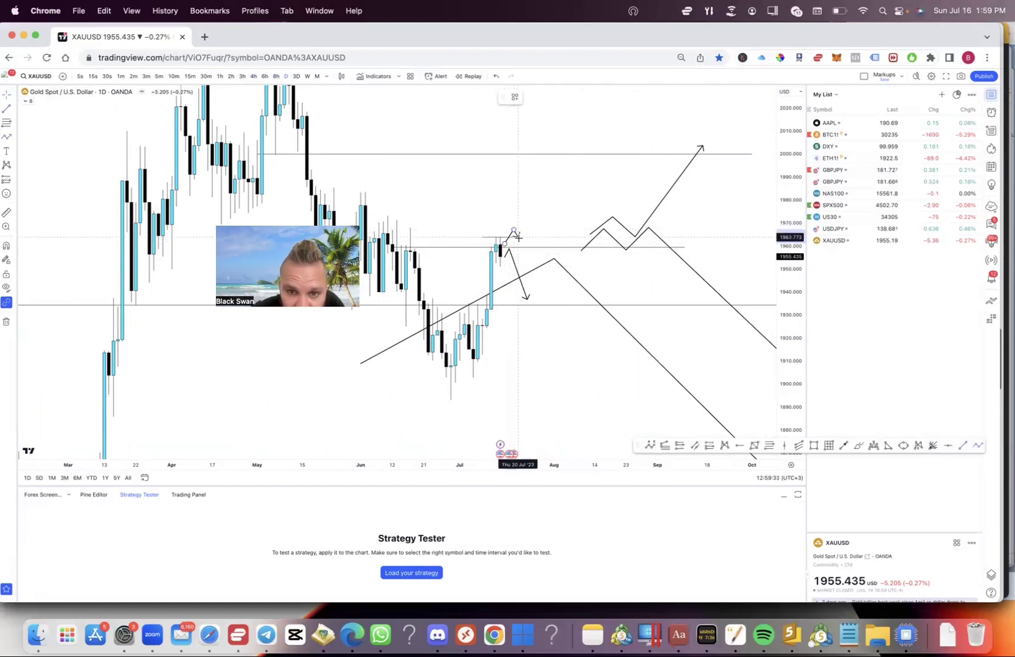
left_click(527, 242)
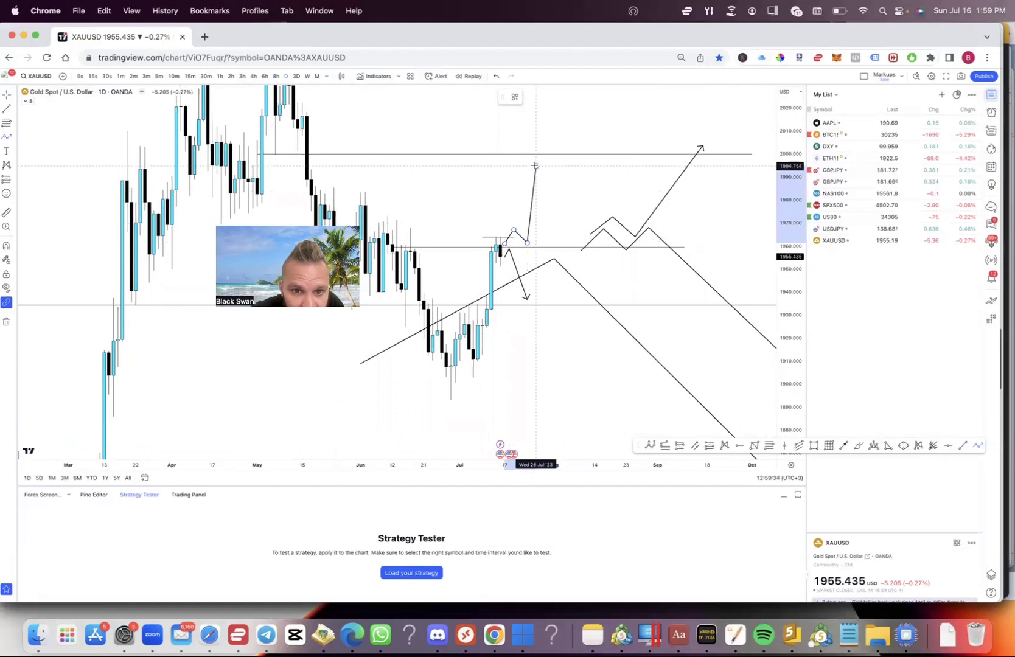
double_click(534, 165)
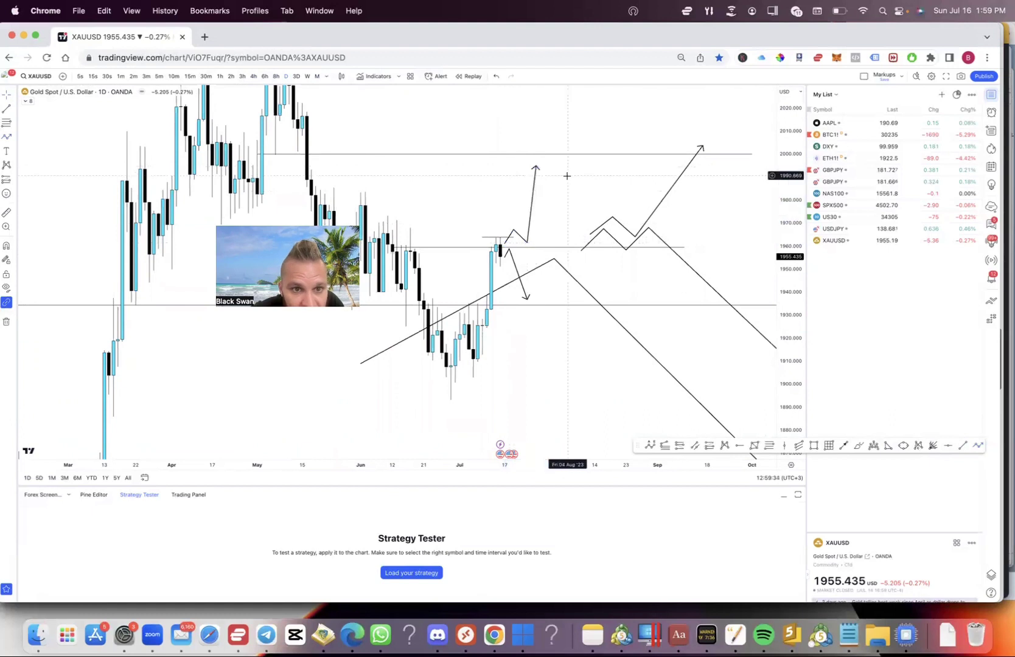
Step: Switch to the 4-hour timeframe and lower the short horizontal line at the recent highs to about 1961
left_click(253, 76)
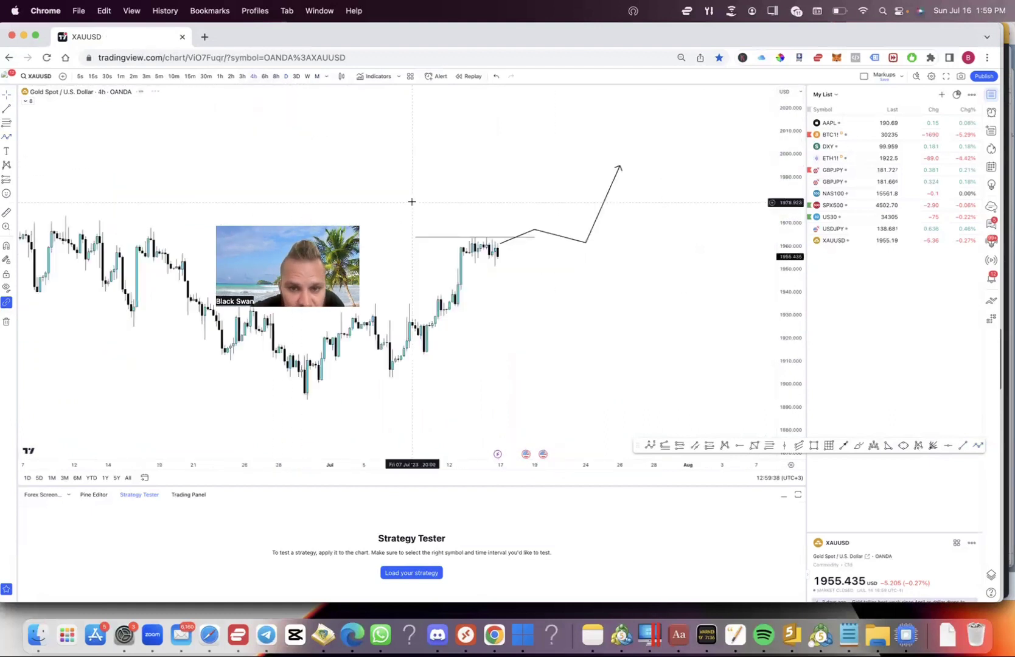
scroll(440, 188, "up", 5)
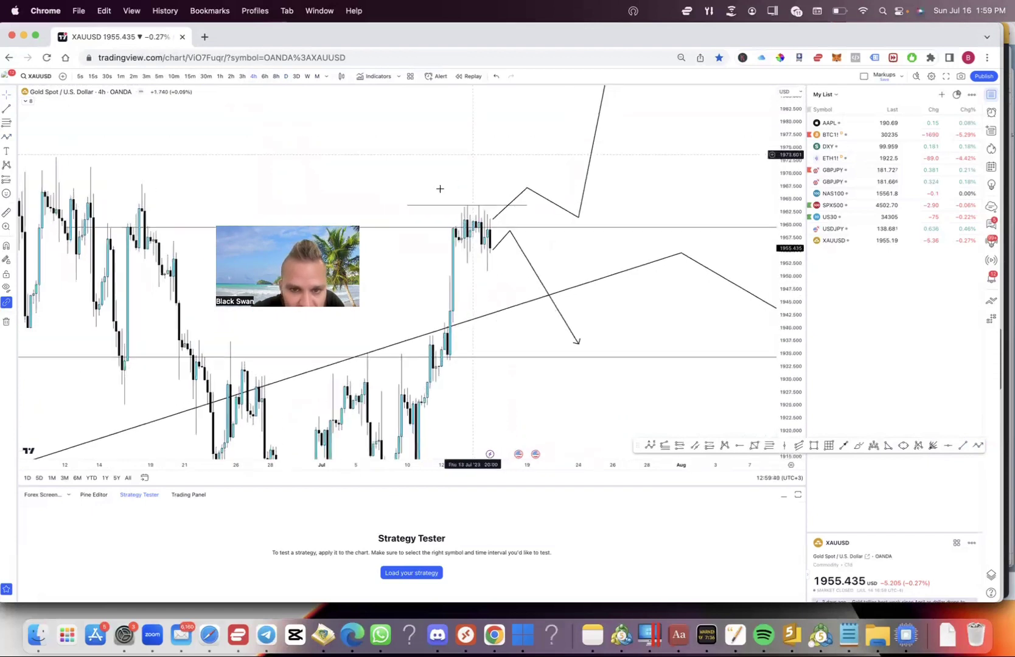
scroll(440, 188, "left", 5)
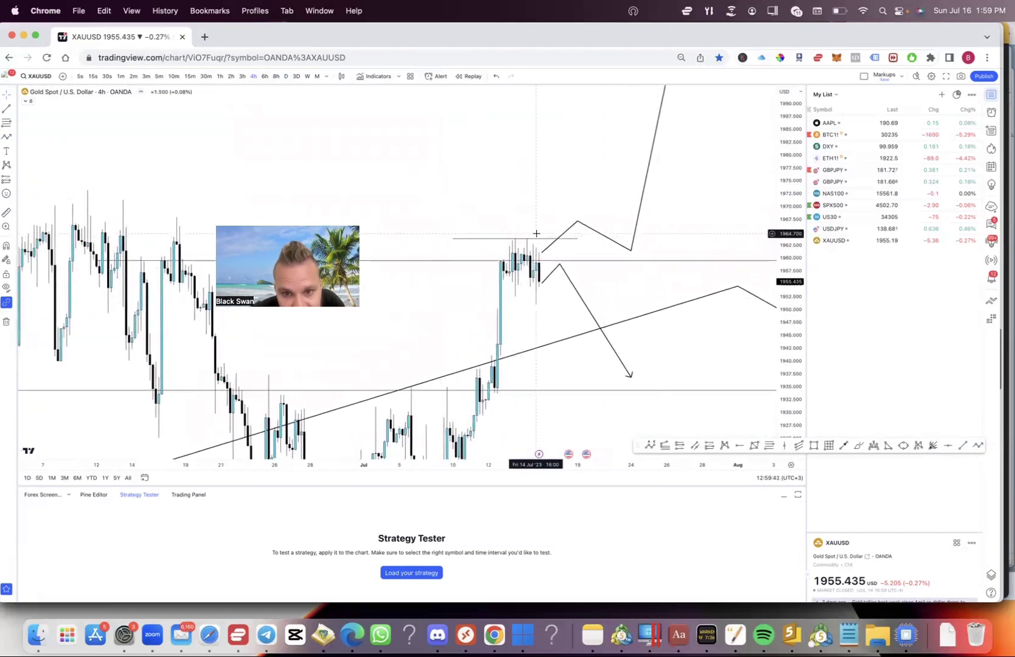
left_click_drag(538, 242, 537, 252)
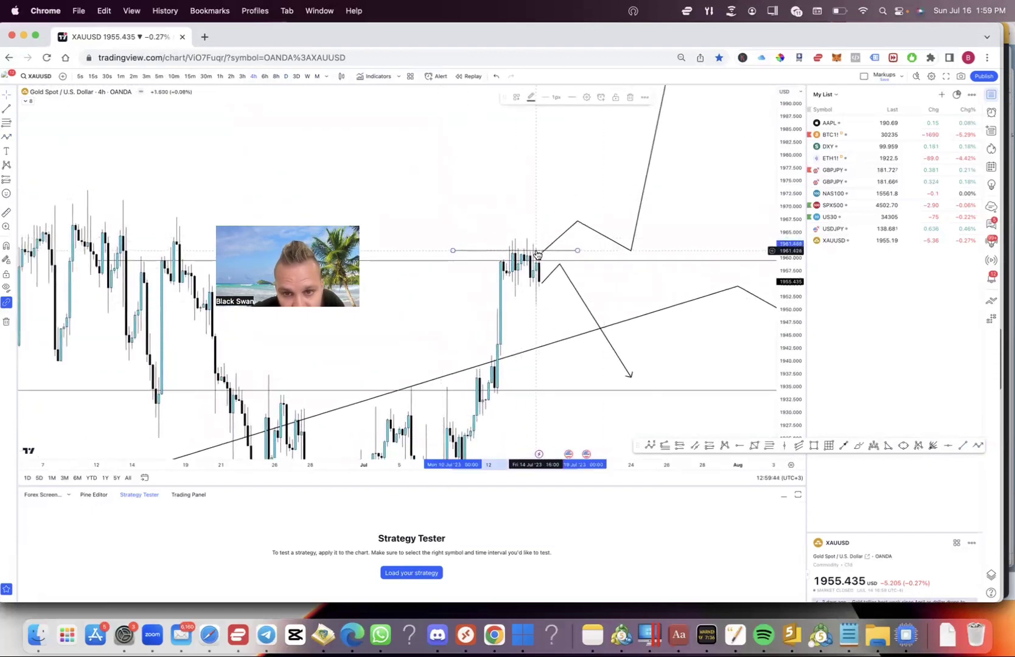
left_click(535, 244)
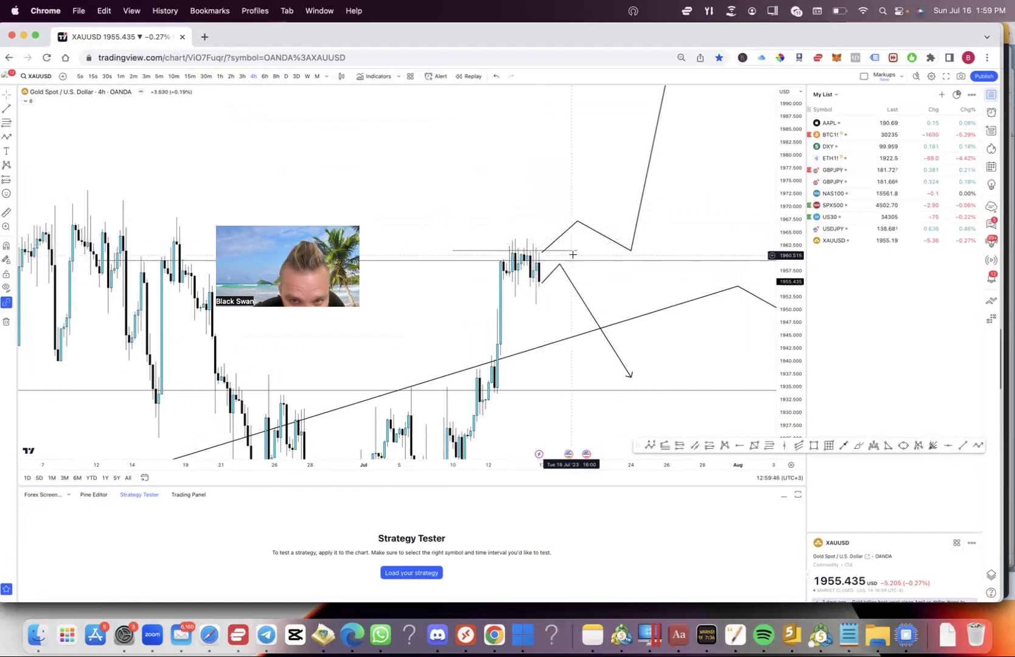
Step: Draw a short horizontal trend line beneath the latest 4-hour consolidation and adjust it to about 1956
left_click_drag(536, 221, 554, 177)
scroll(579, 230, "down", 2)
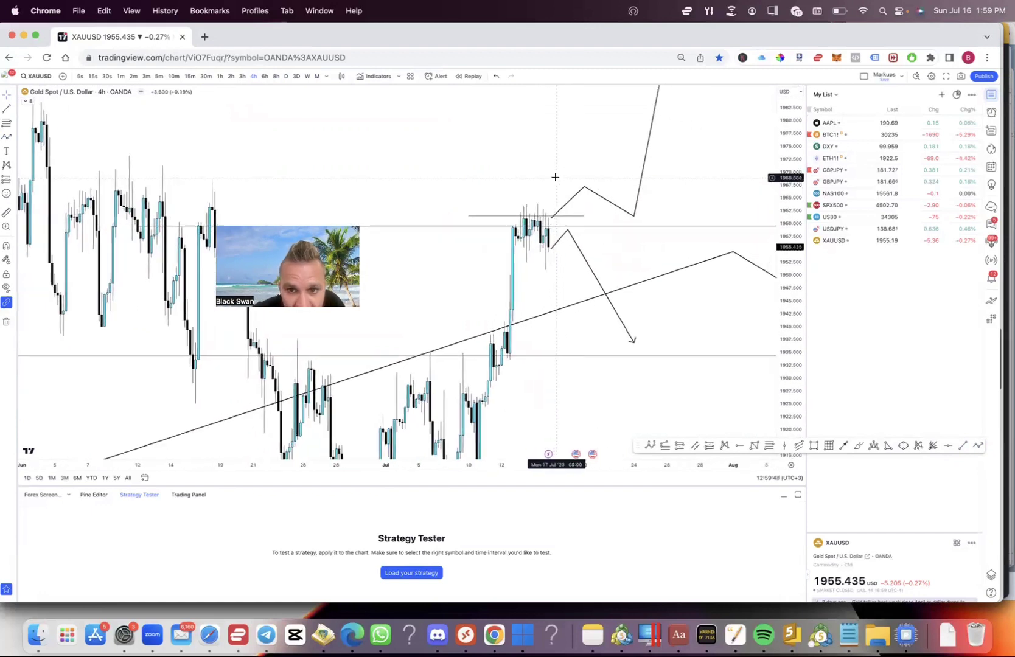
scroll(580, 195, "up", 1)
left_click(962, 447)
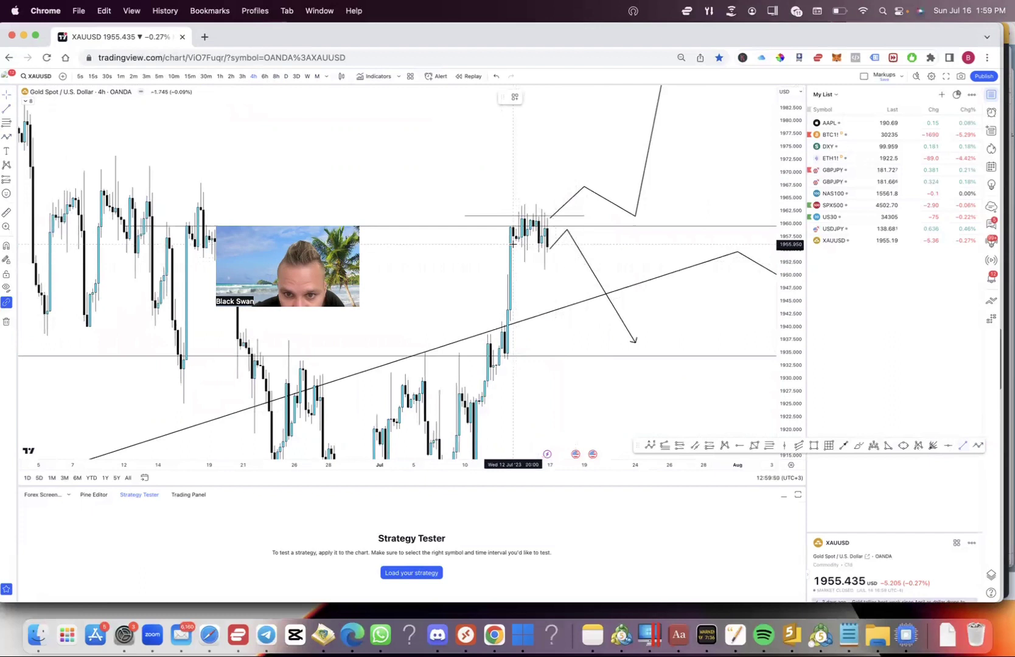
left_click(569, 248)
left_click_drag(535, 250, 538, 241)
left_click(593, 230)
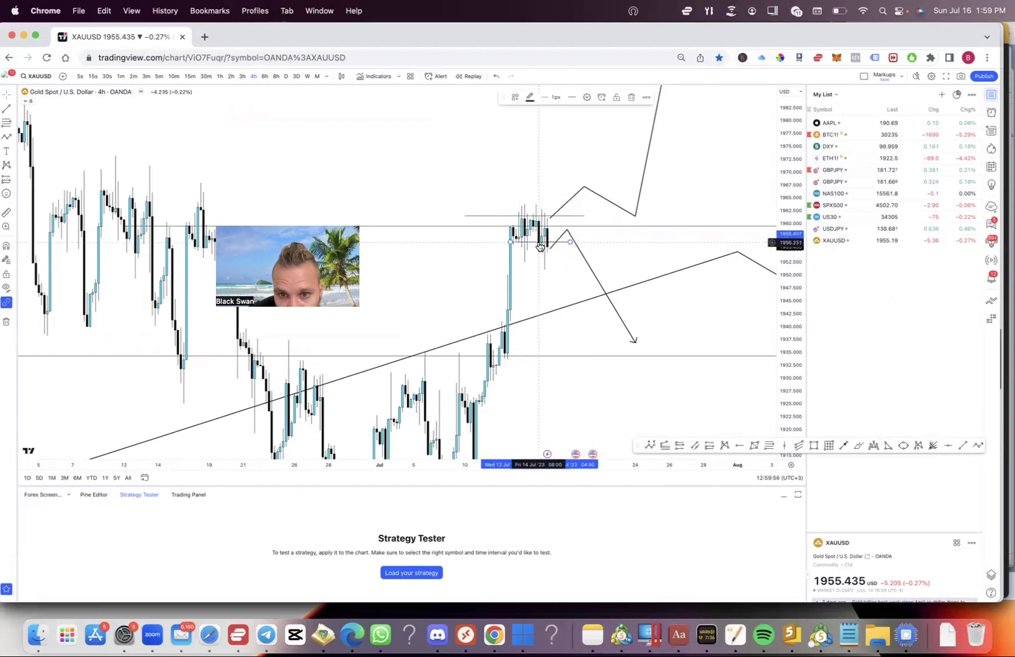
left_click(596, 219)
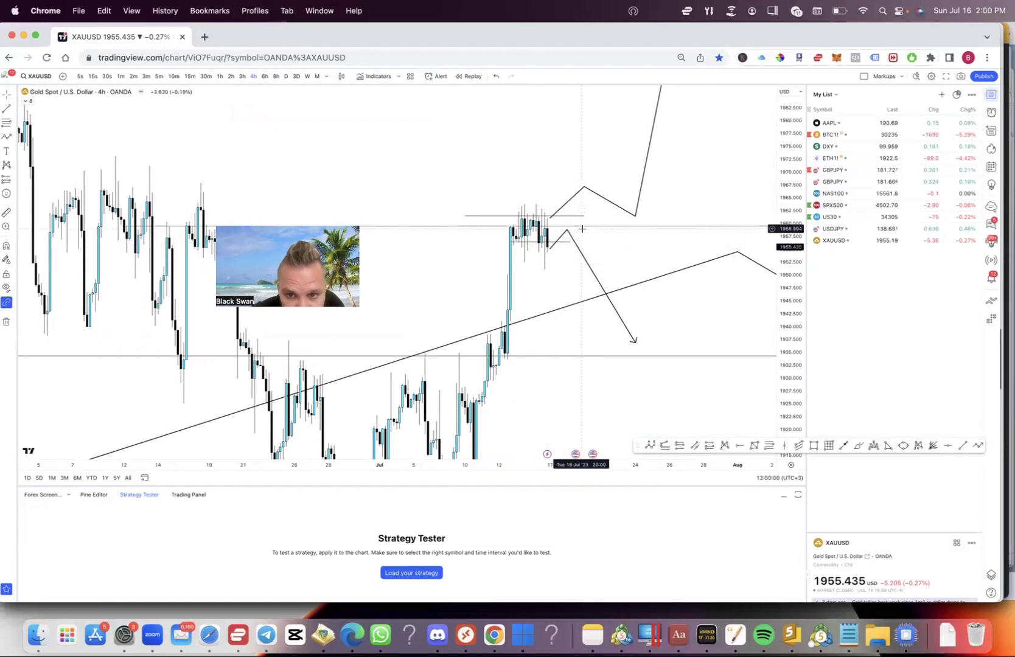
Step: Tighten the bearish path by moving its peak closer to the latest candle and ending its arrow at about 1942
left_click(563, 231)
left_click_drag(562, 232, 557, 231)
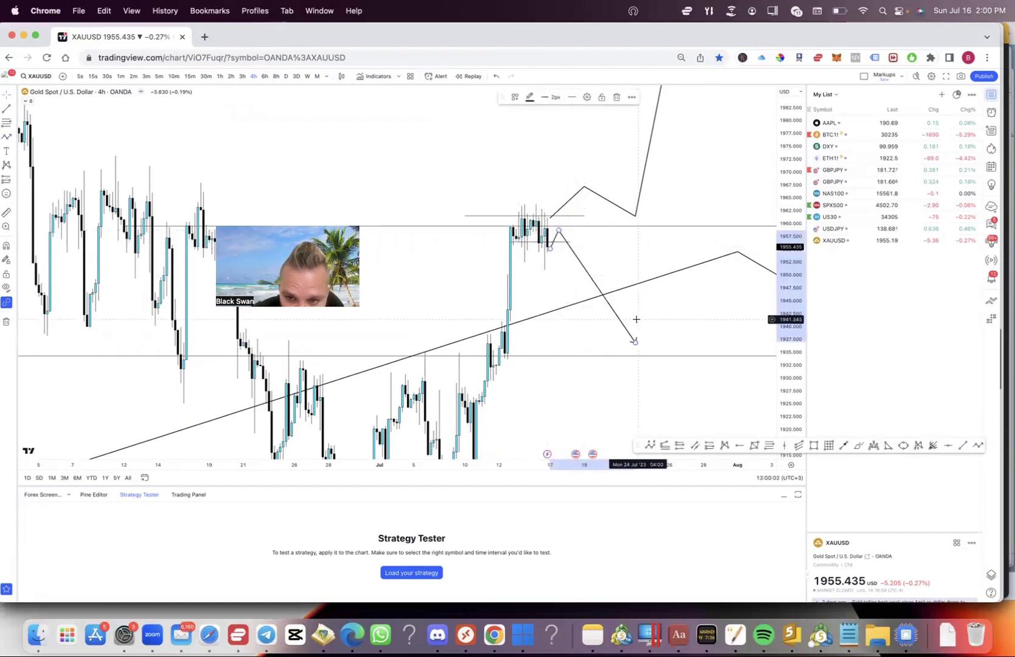
left_click_drag(634, 342, 579, 344)
left_click_drag(591, 241, 591, 269)
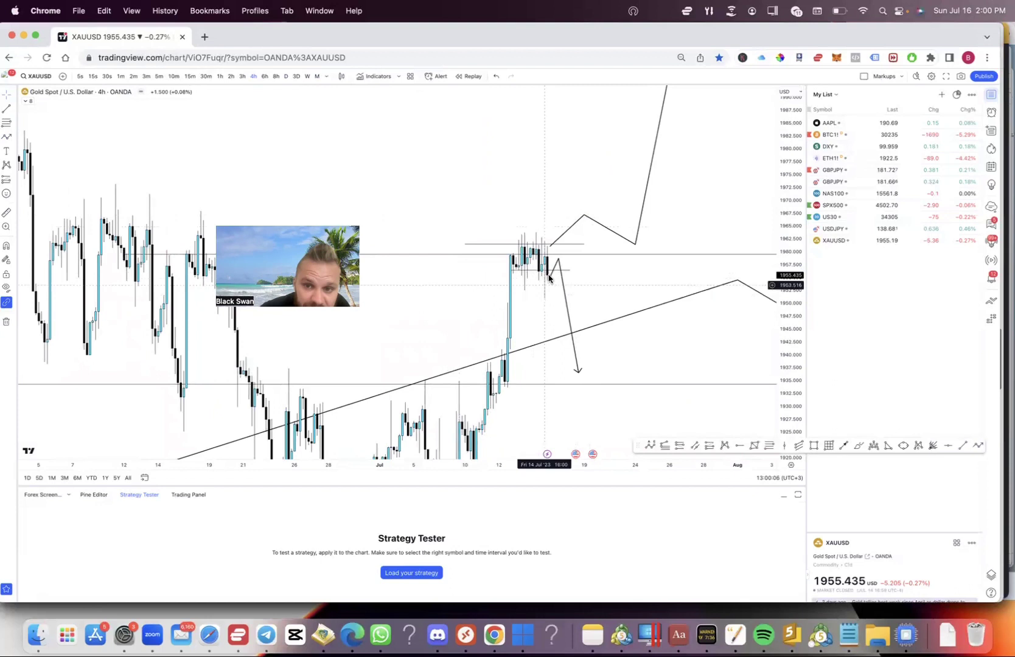
mouse_move(579, 369)
left_mouse_down()
mouse_move(511, 344)
mouse_move(593, 348)
left_mouse_up()
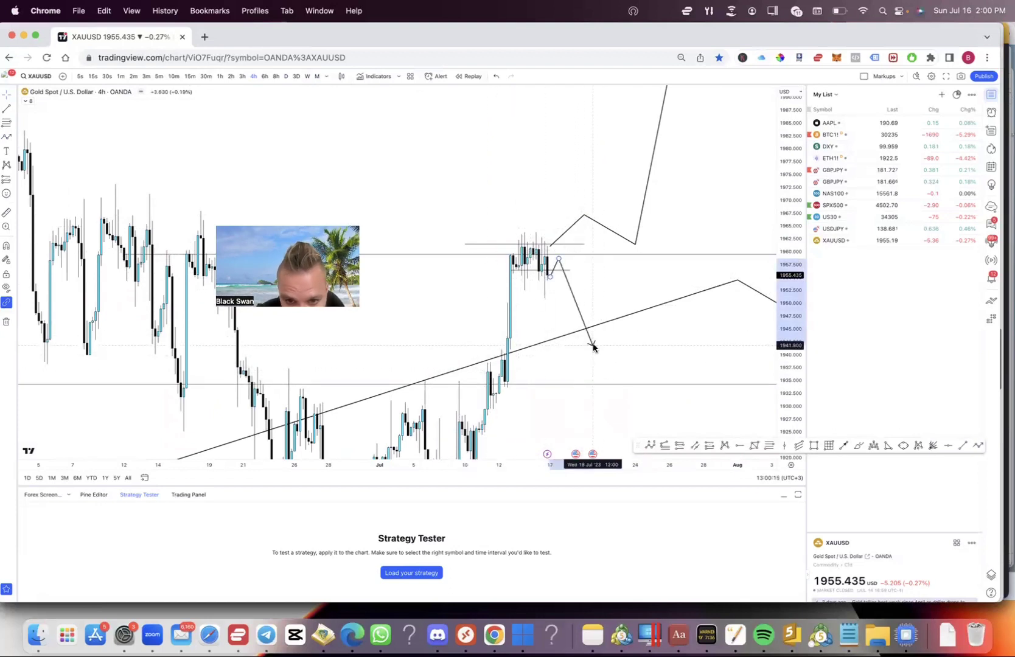
Step: Draw a short falling trend line from about 1940 to 1932.5, just past the bearish arrow's end
scroll(730, 348, "right", 5)
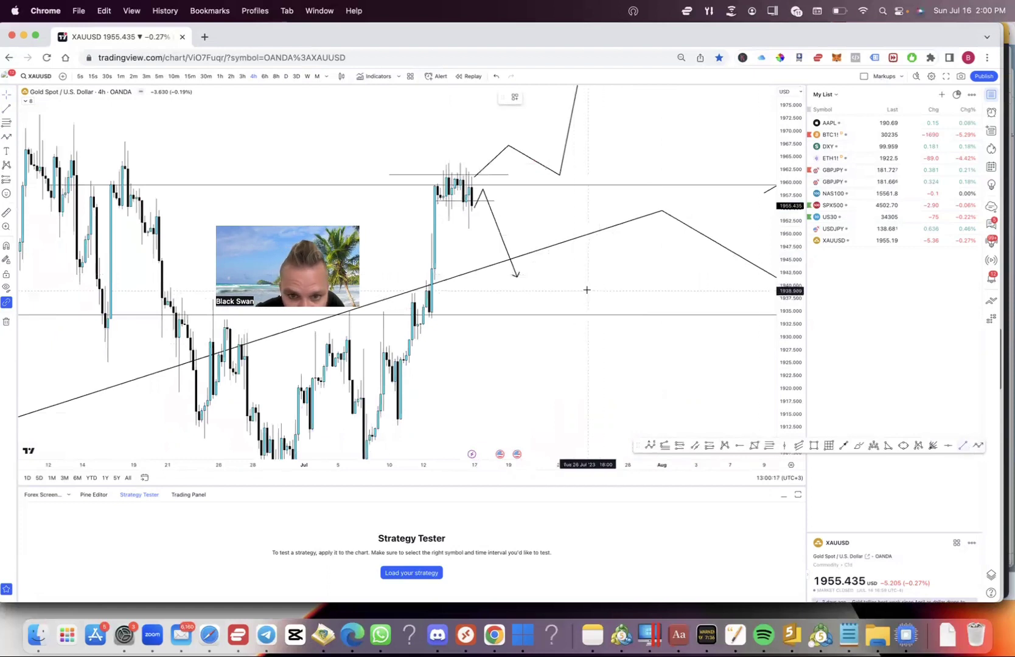
left_click(523, 284)
left_click(545, 322)
left_click(589, 278)
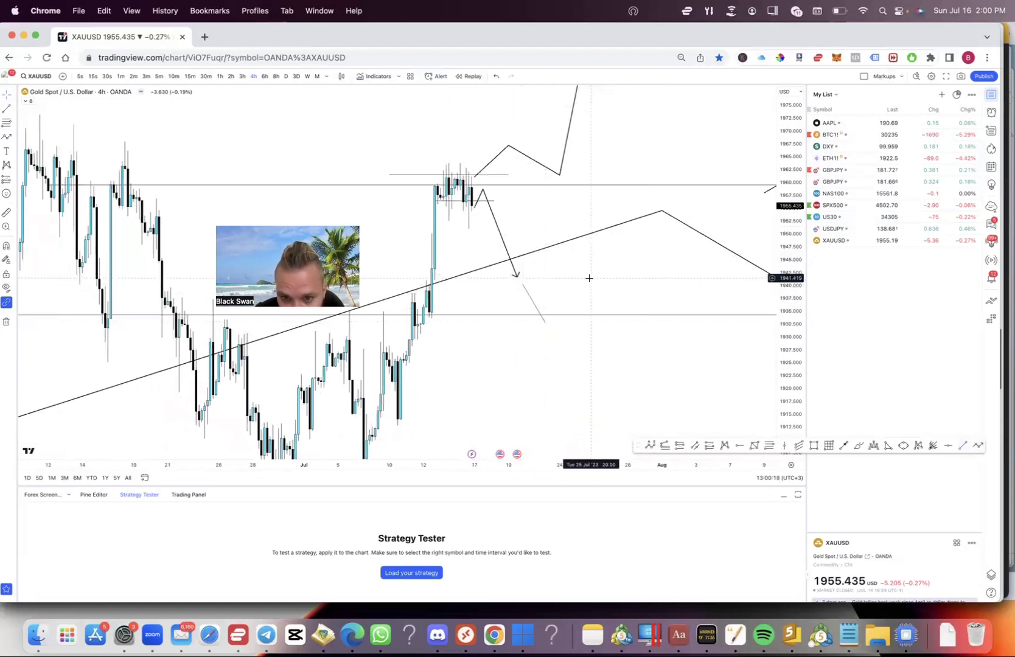
Step: Draw a bearish path from about 1939.5 that zigzags around the 1934 support line and falls to about 1913
left_click(523, 287)
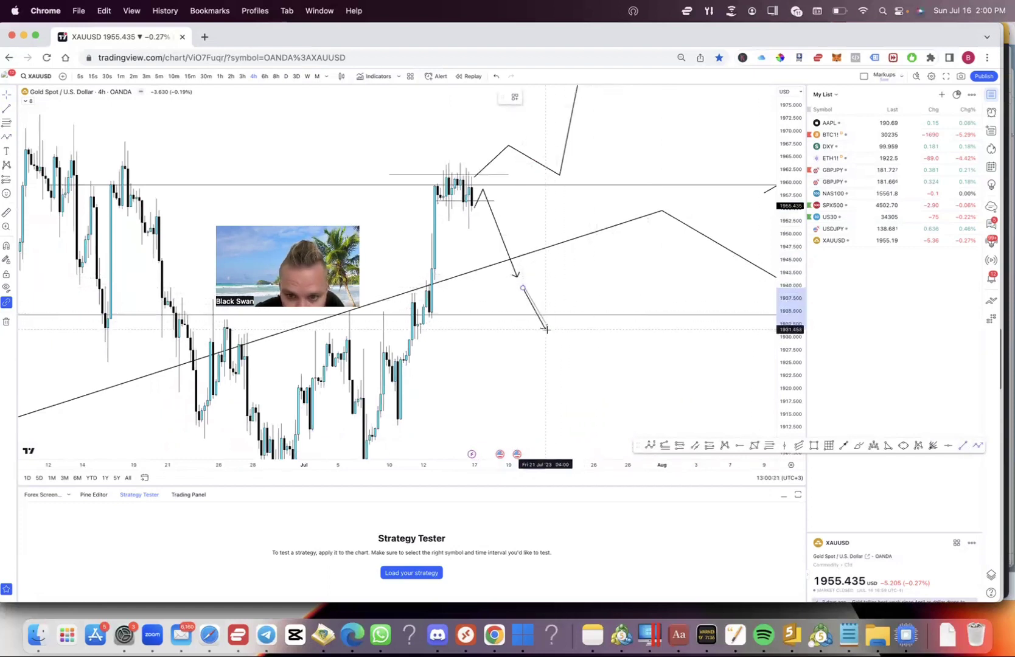
left_click(542, 326)
left_click(550, 309)
left_click(565, 327)
left_click(582, 304)
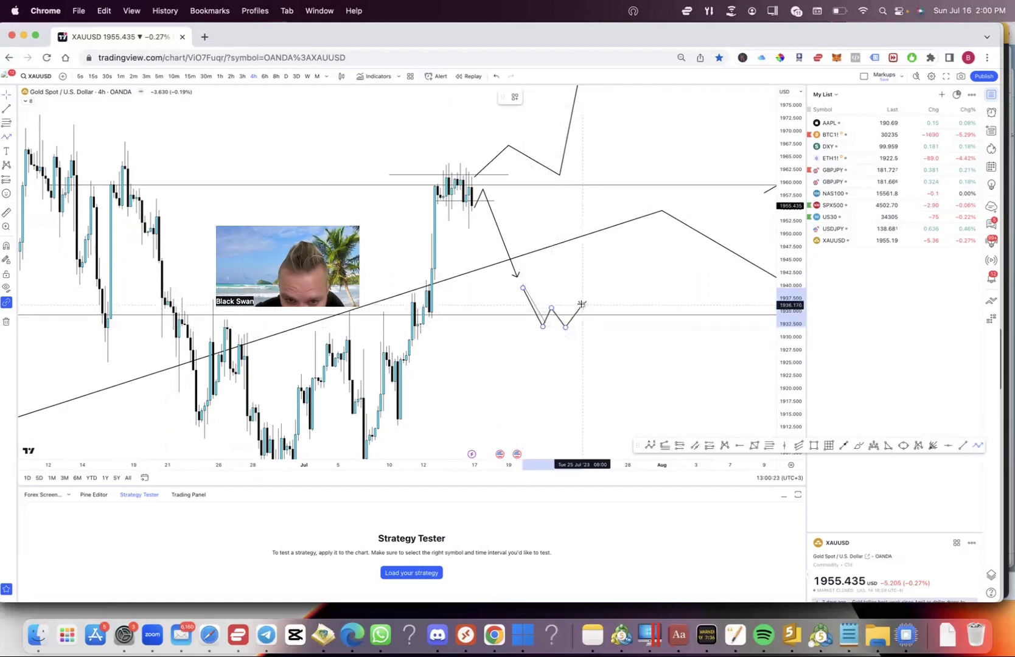
double_click(632, 421)
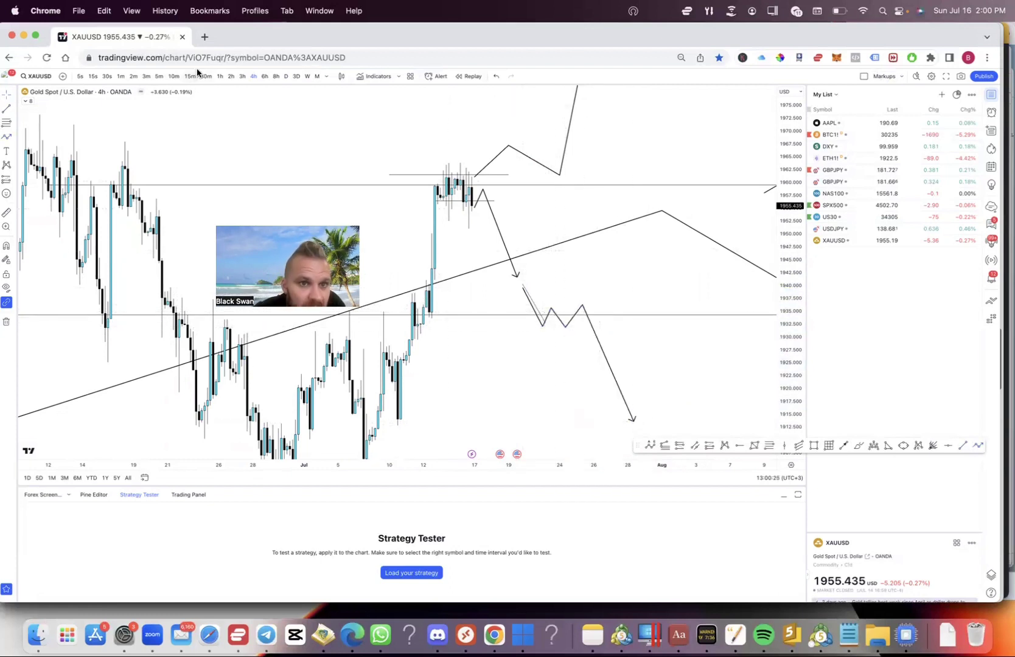
Step: Switch to the 1-hour timeframe and draw a short horizontal trend line at about 1959 from the latest candles
scroll(399, 158, "down", 5)
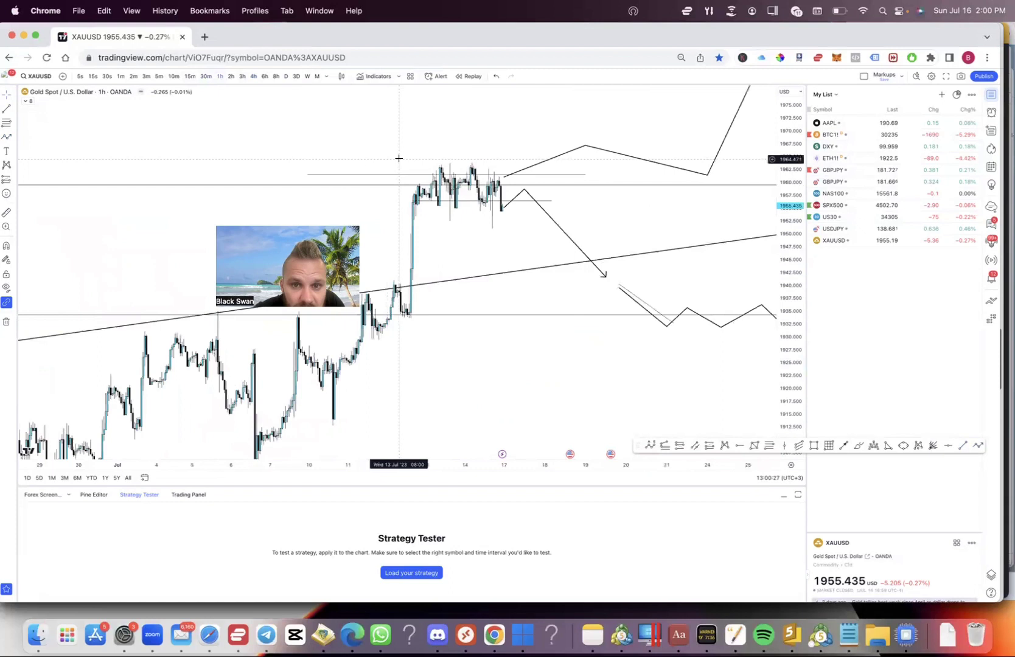
left_click_drag(398, 166, 398, 213)
scroll(752, 302, "up", 1)
left_click_drag(784, 389, 772, 252)
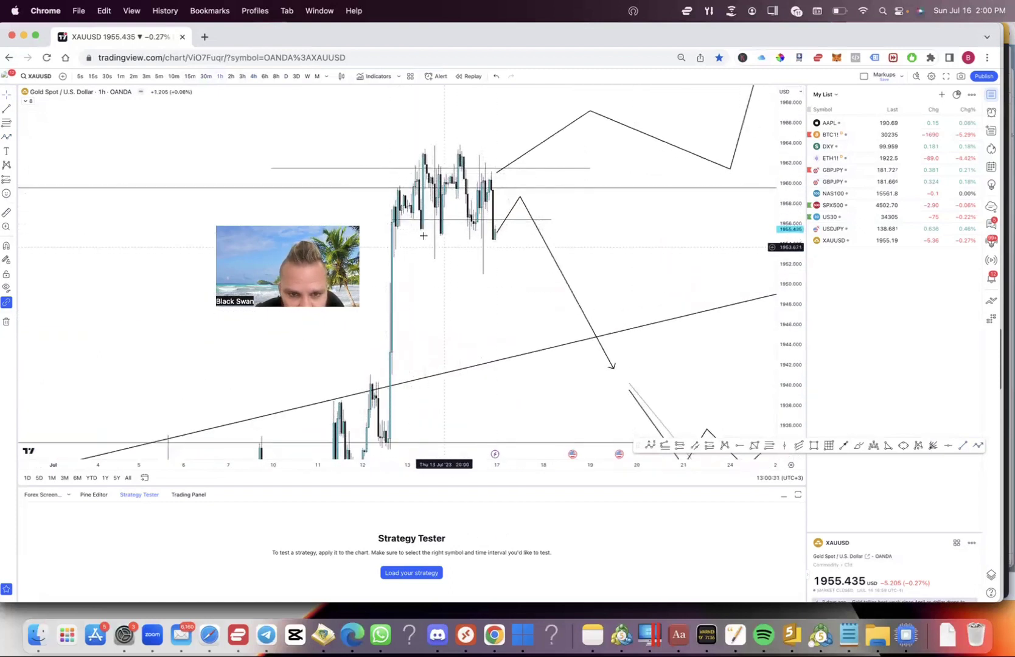
scroll(548, 225, "right", 3)
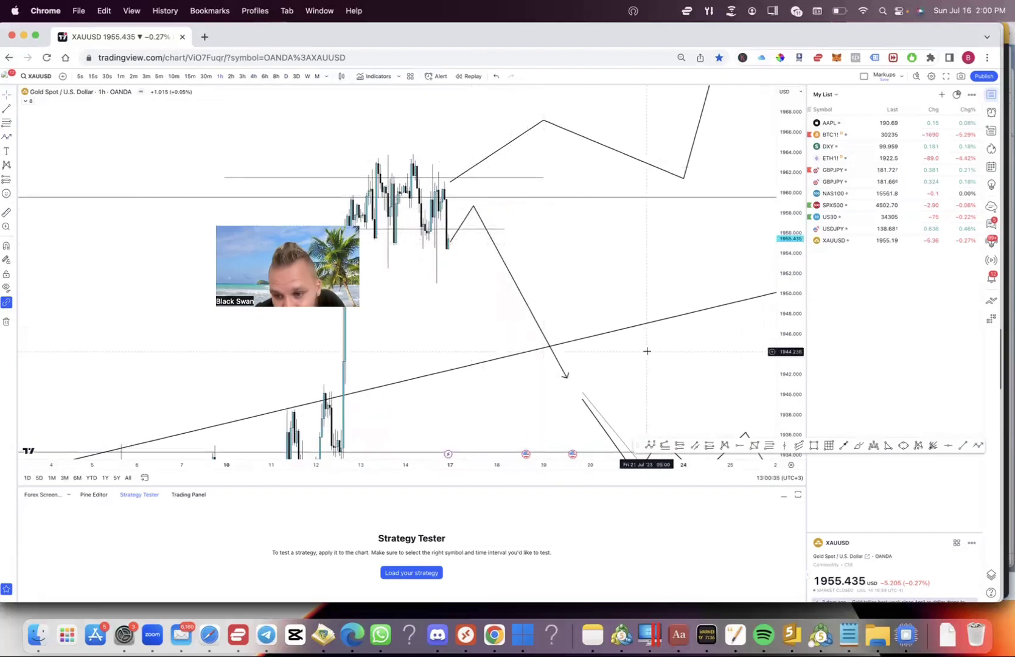
left_click(442, 203)
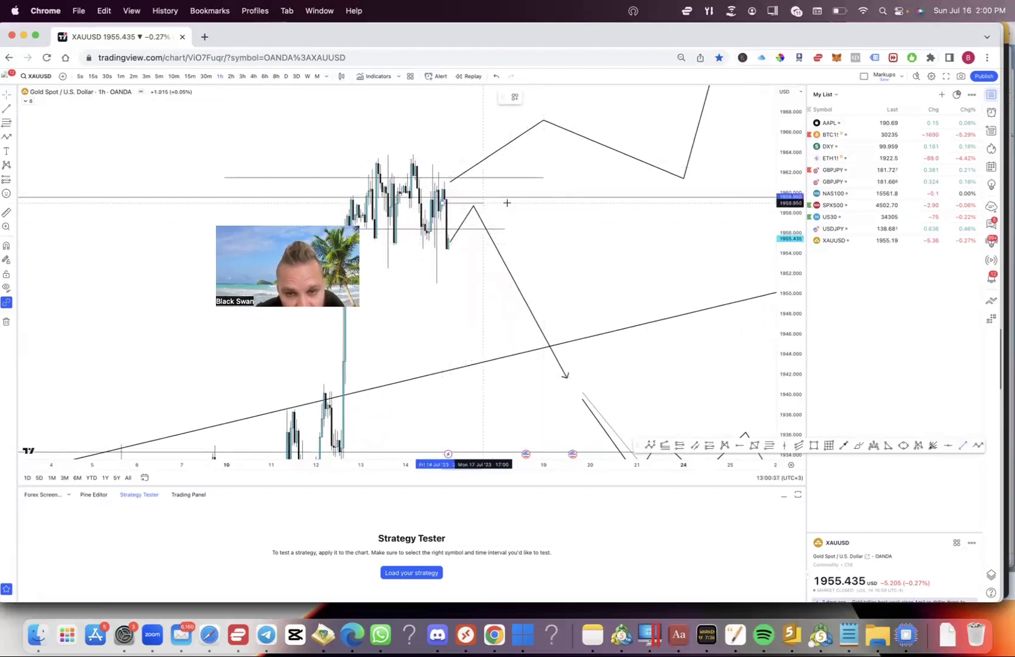
left_click(542, 203)
left_click(540, 160)
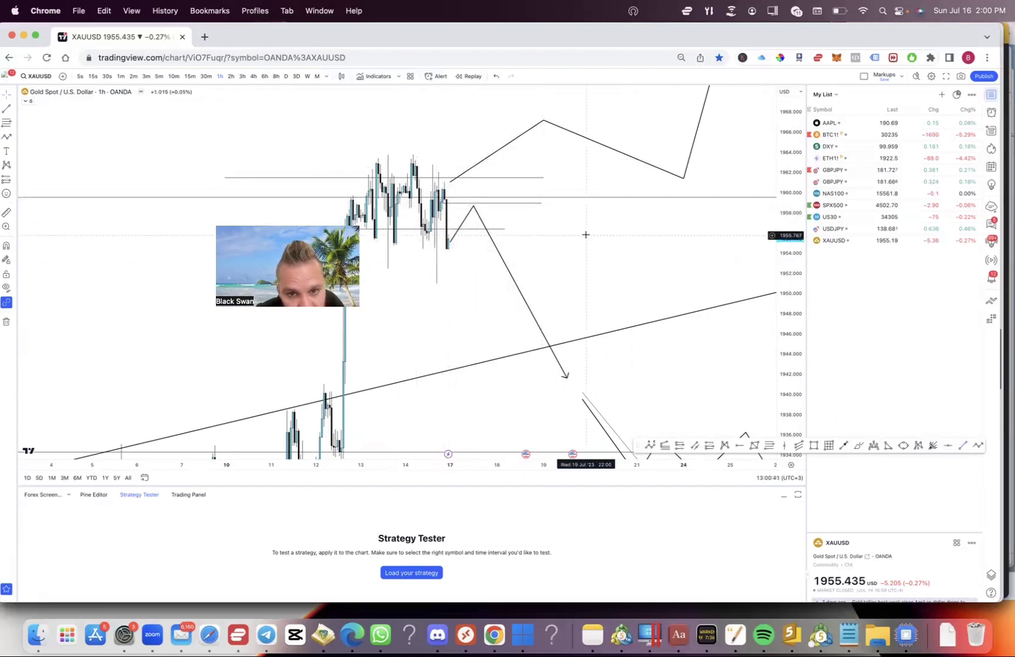
left_click_drag(586, 234, 583, 268)
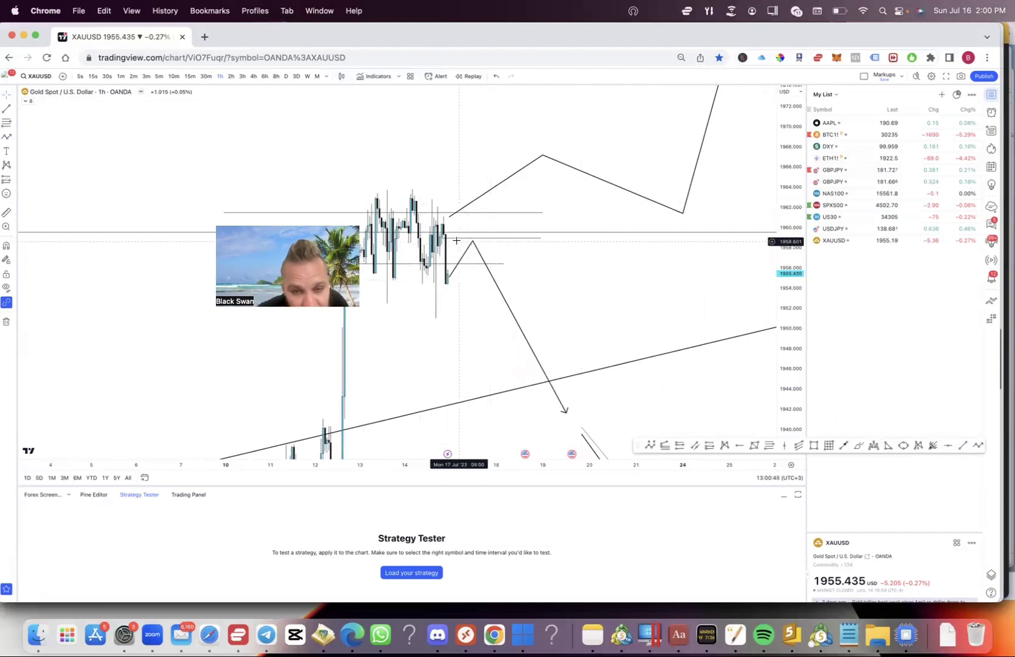
left_click_drag(434, 184, 455, 149)
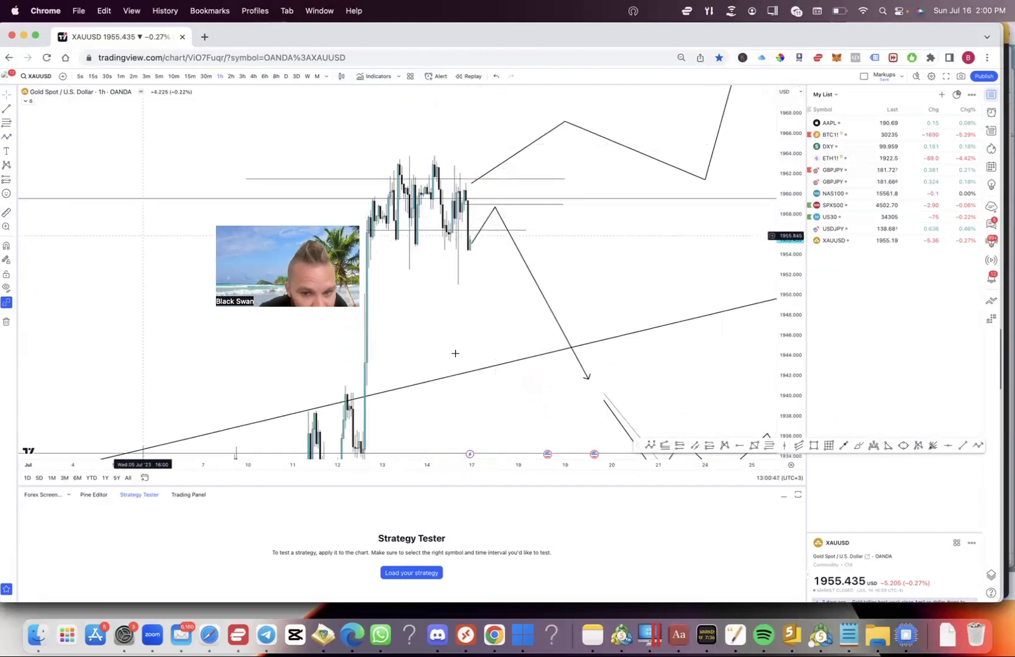
left_click(812, 447)
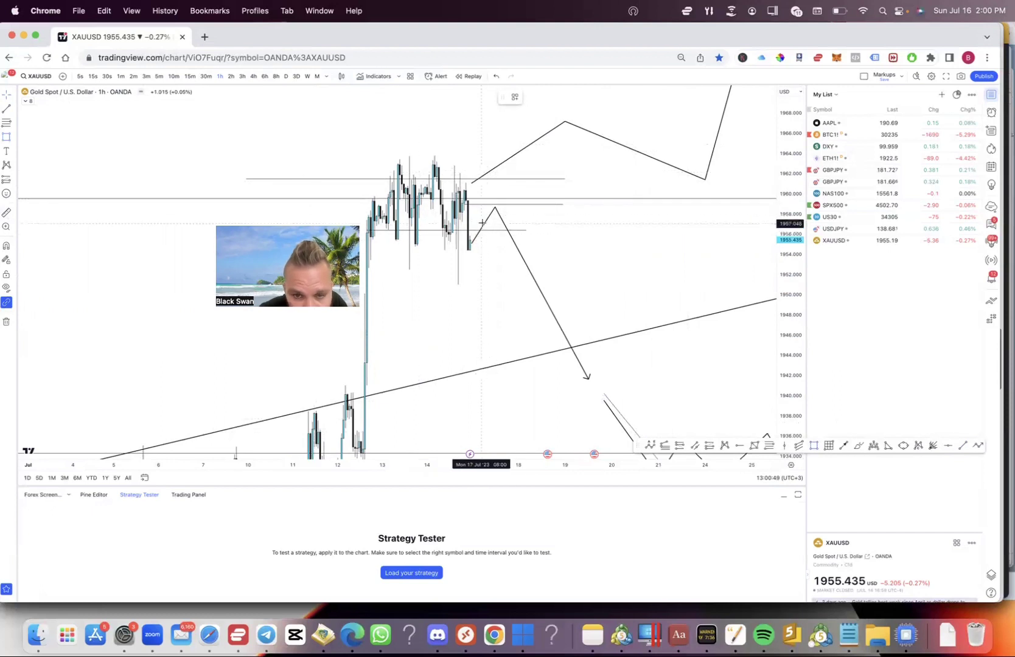
left_click_drag(607, 383, 726, 376)
key("BackSpace")
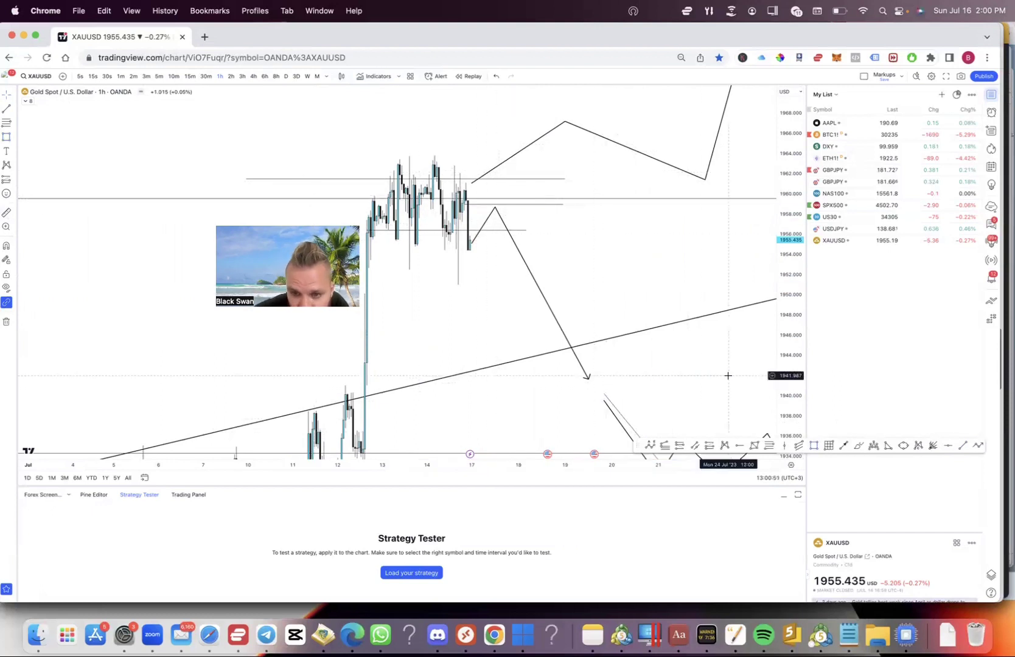
Step: Extend the end of the first bearish arrow down to about 1939.5, near the start of the lower path
left_click_drag(533, 399, 534, 330)
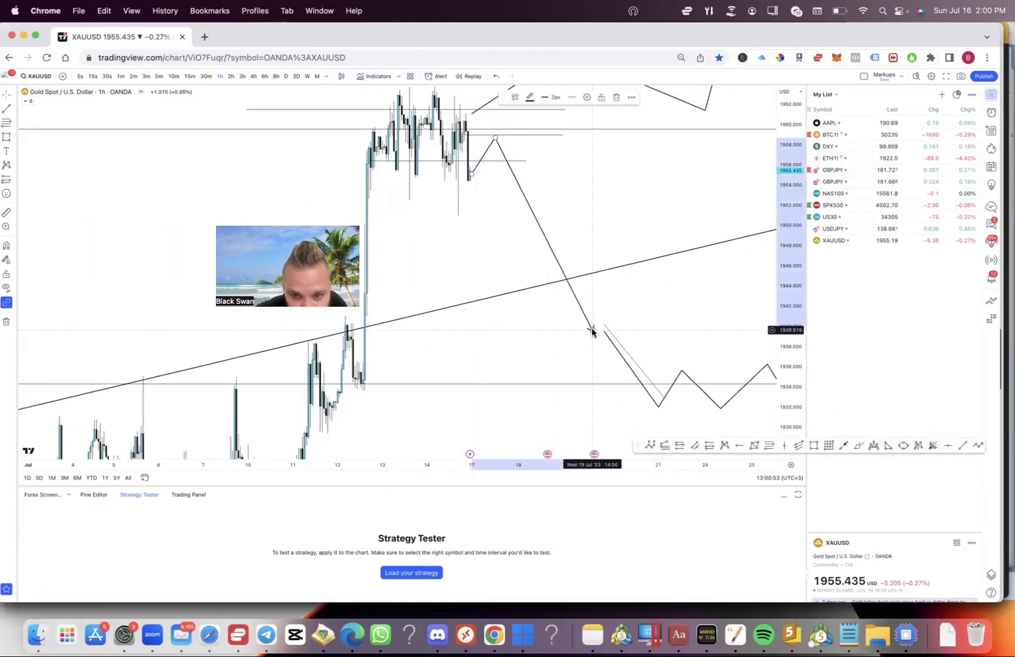
scroll(450, 253, "down", 5)
scroll(446, 250, "up", 5)
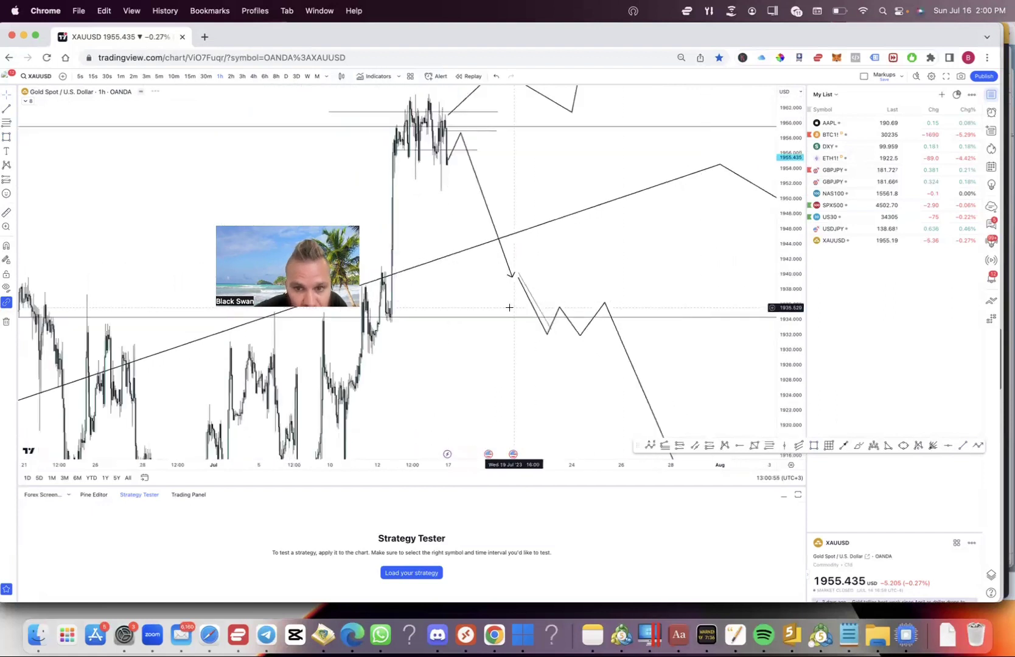
scroll(512, 247, "up", 2)
left_click_drag(516, 243, 517, 312)
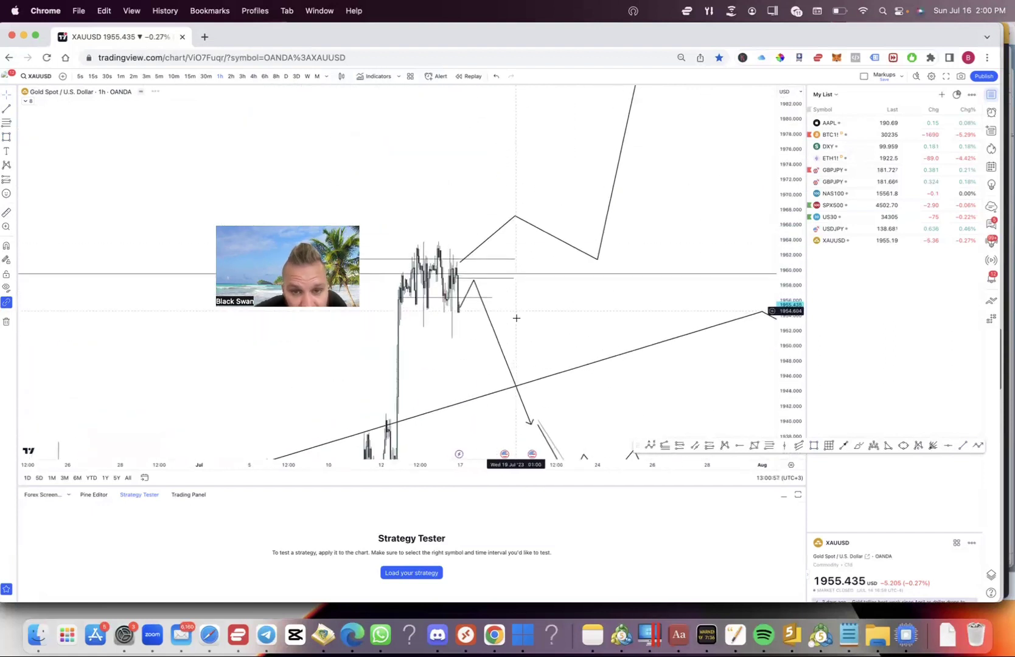
scroll(512, 309, "up", 3)
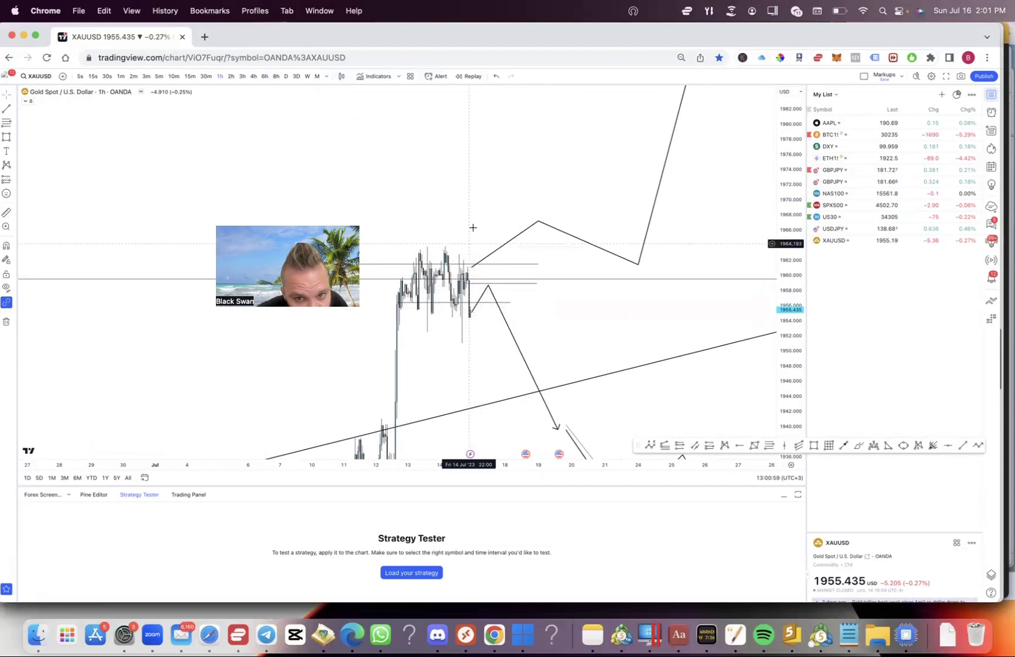
scroll(472, 227, "down", 2)
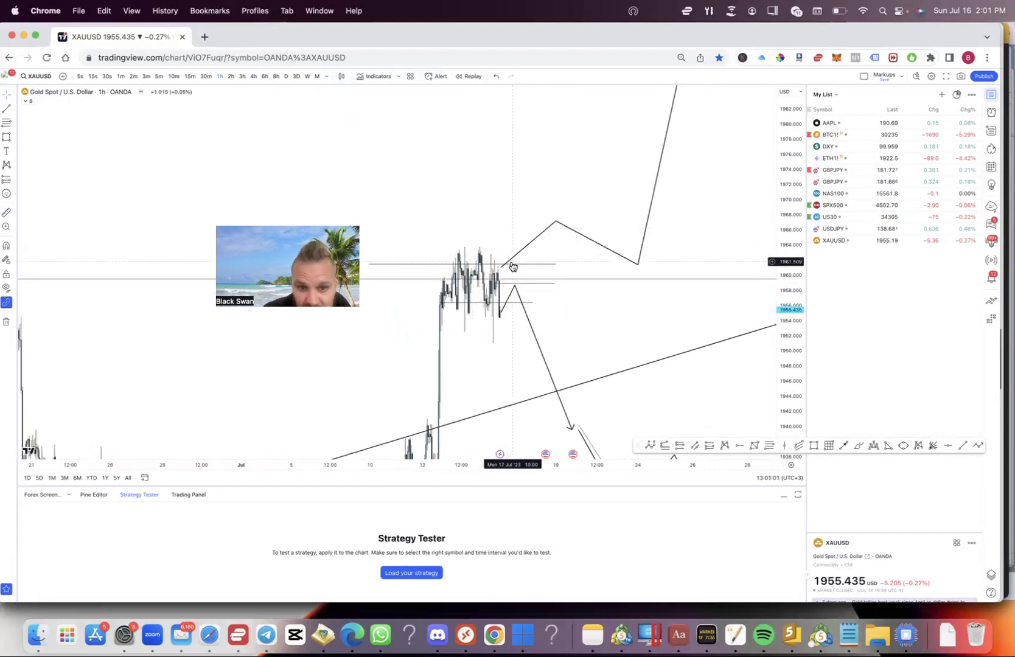
scroll(582, 278, "down", 4)
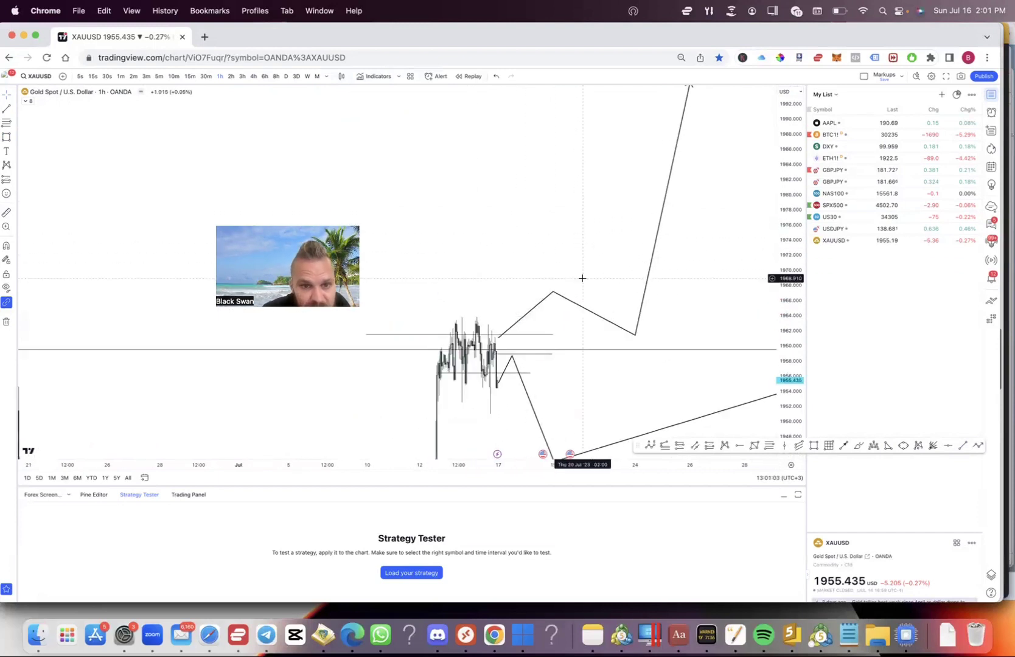
Step: Switch to the GBPJPY chart on the monthly timeframe and clear its existing drawings
scroll(439, 179, "up", 3)
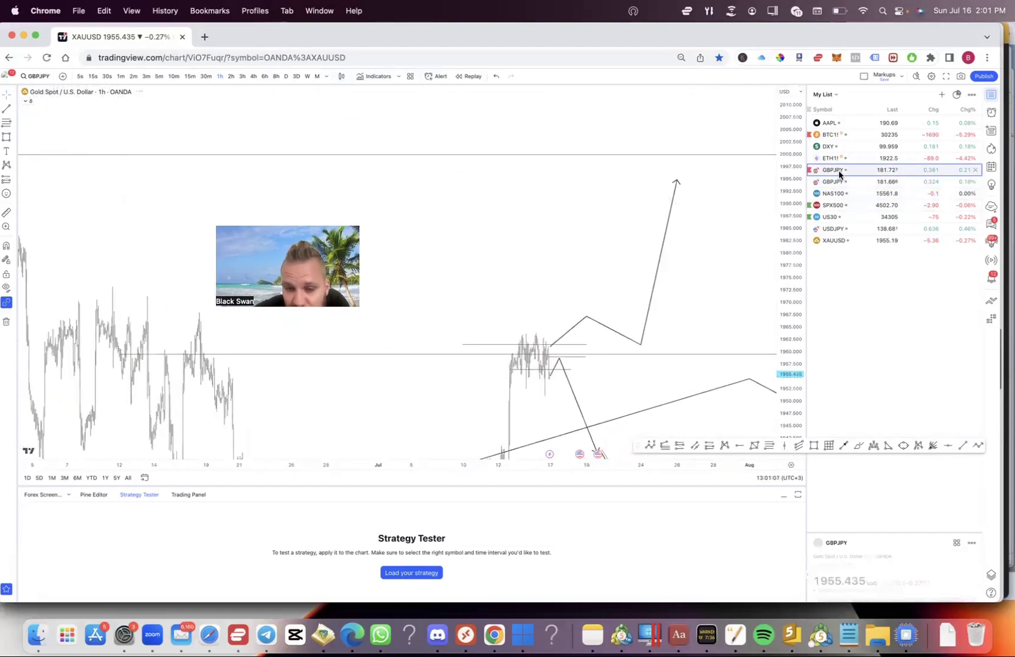
left_click(316, 76)
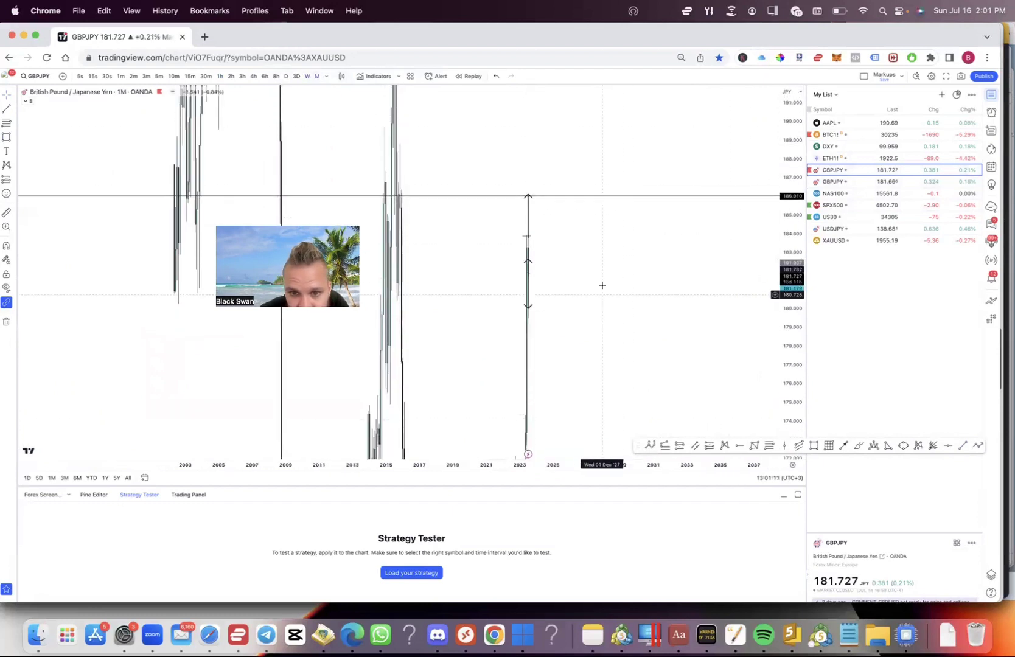
scroll(644, 258, "up", 5)
left_click_drag(788, 169, 699, 286)
scroll(595, 290, "left", 4)
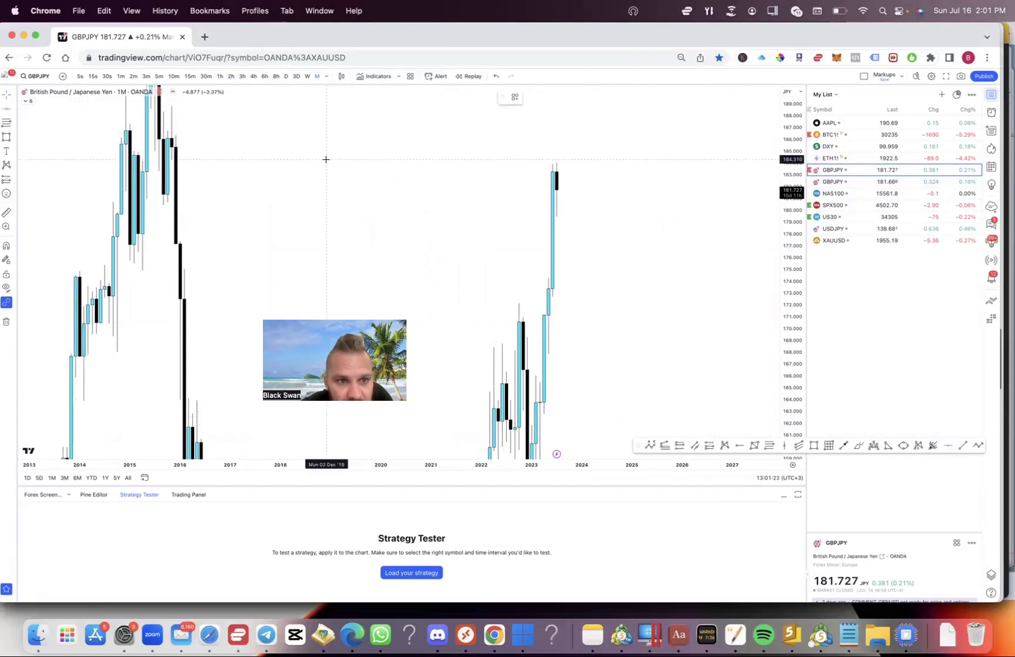
Step: Draw a horizontal line at about 184.244, just above the latest monthly highs
key("alt+h")
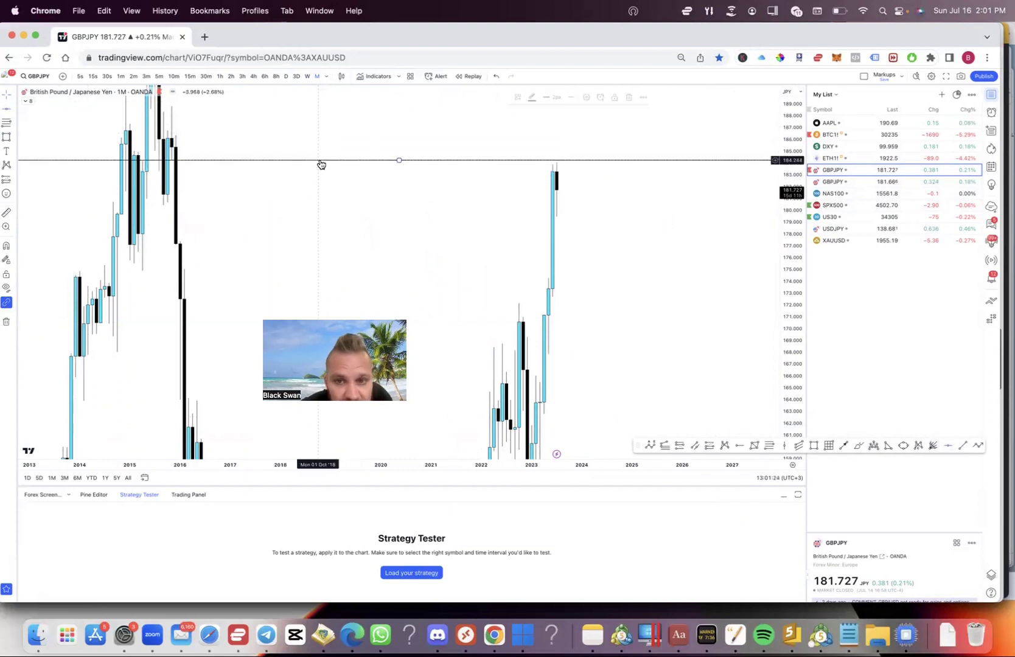
left_click_drag(372, 320, 437, 236)
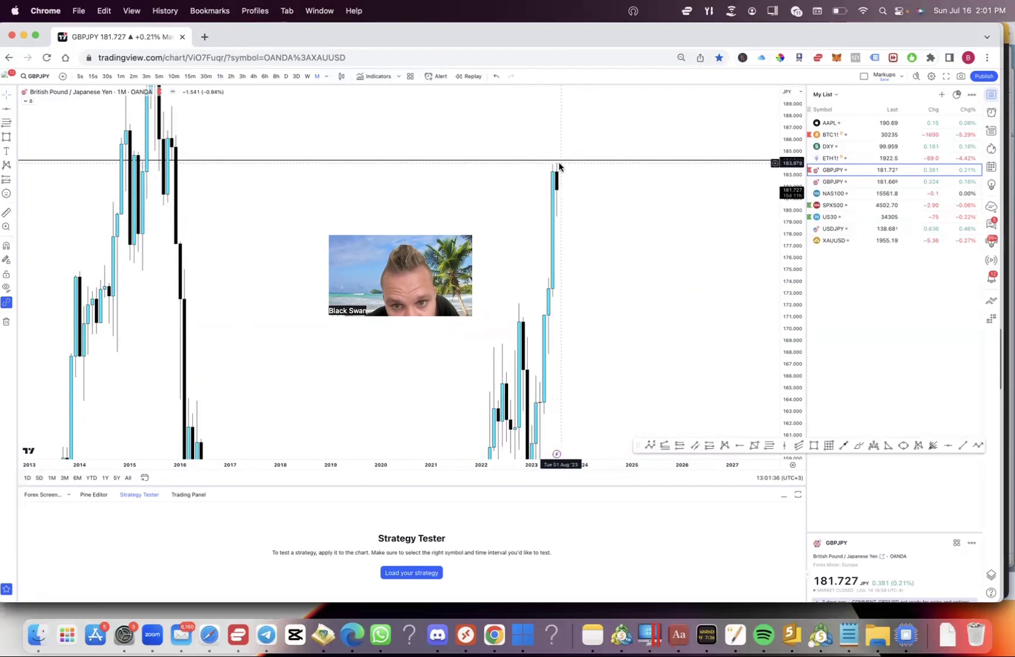
left_click_drag(545, 143, 545, 188)
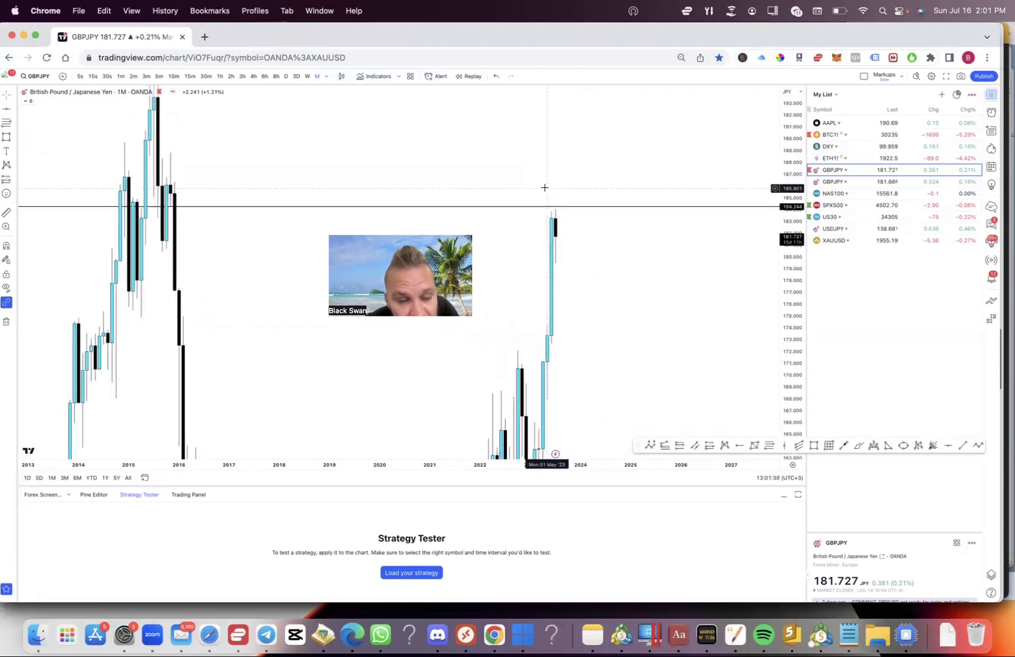
Step: Switch to the weekly timeframe and draw a short horizontal trend line at about 180 along the recent weekly lows
left_click(307, 76)
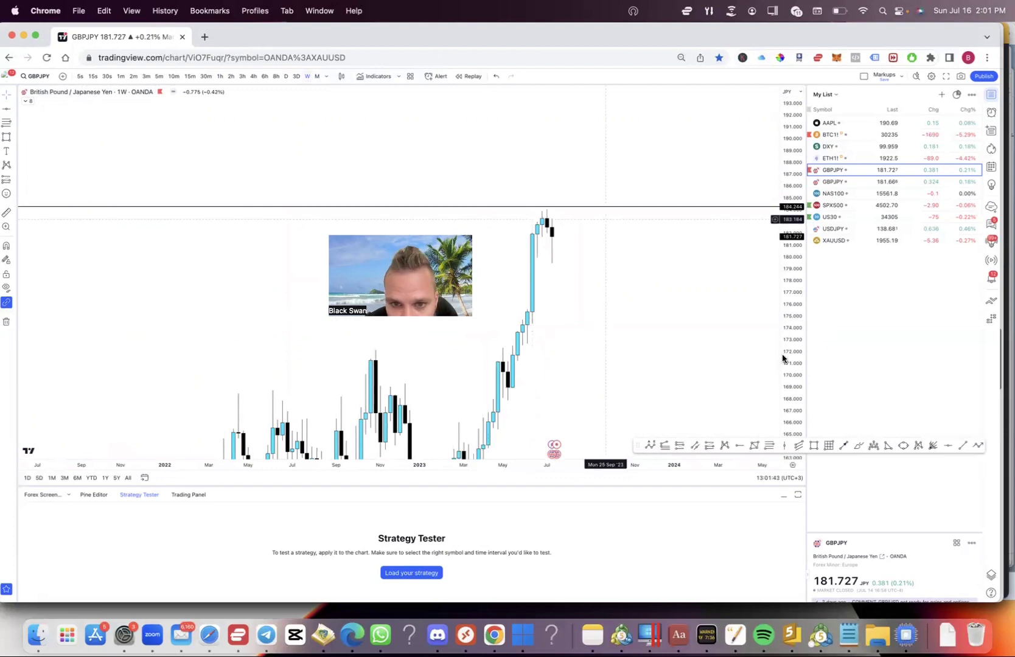
left_click_drag(782, 359, 651, 173)
scroll(561, 172, "up", 7)
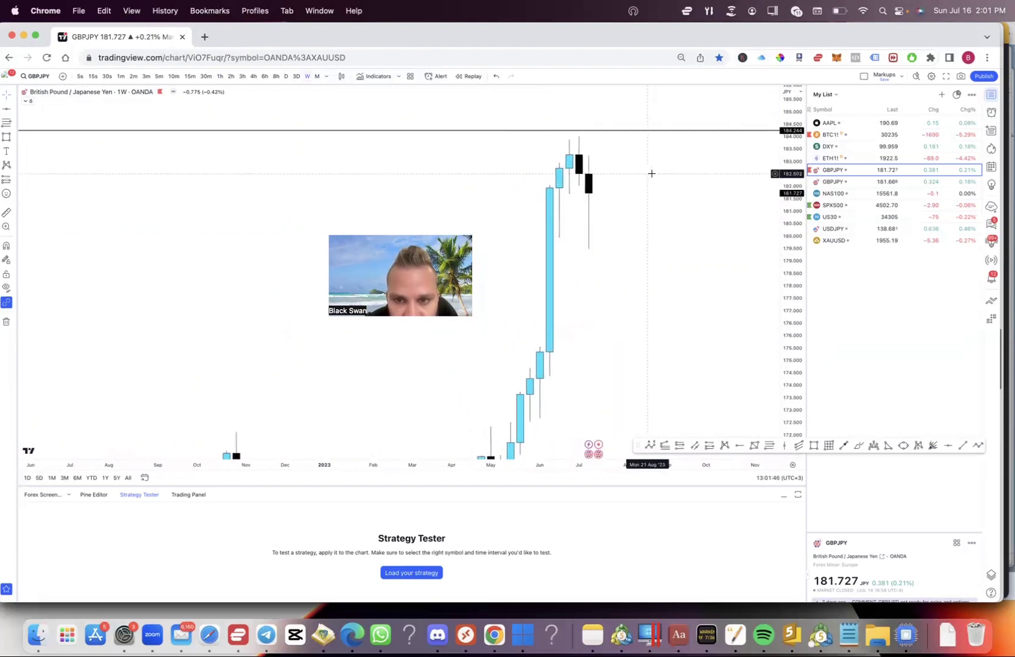
scroll(651, 173, "up", 2)
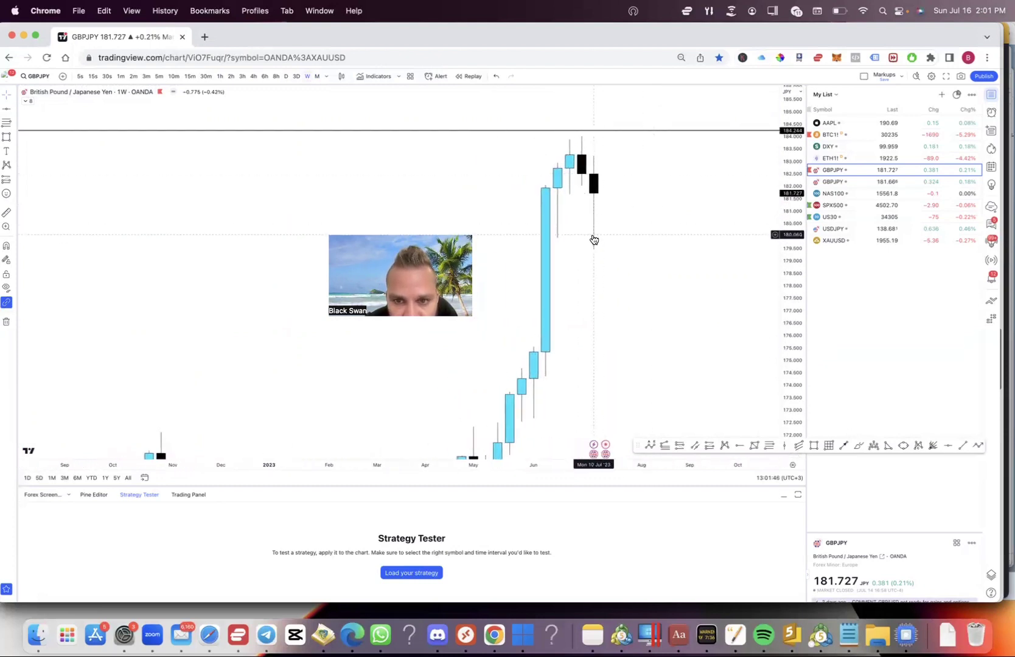
left_click(962, 446)
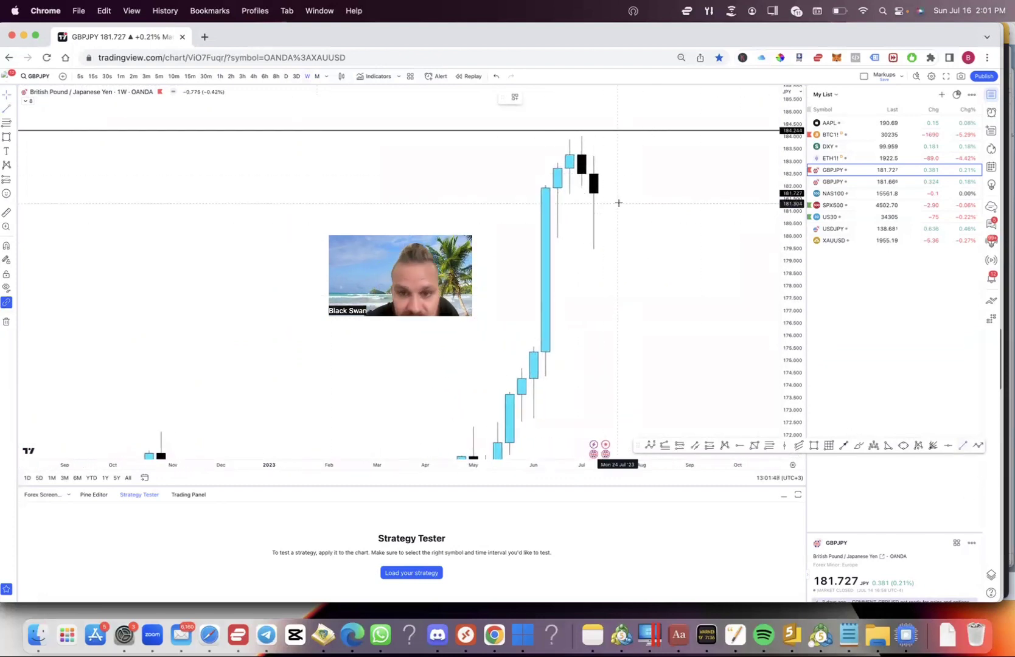
left_click(630, 236)
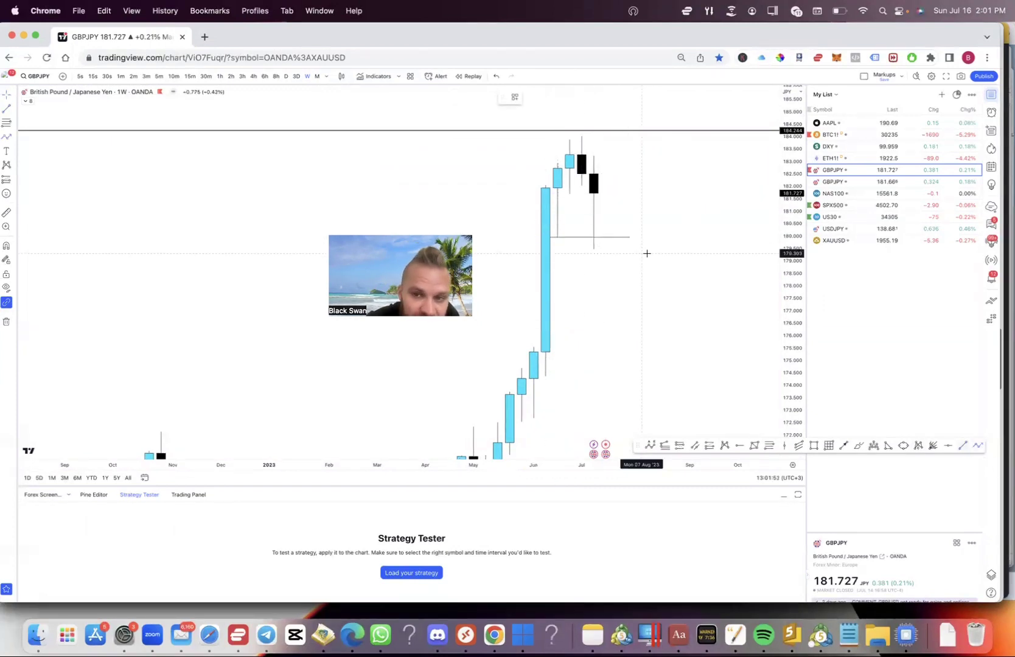
Step: Draw a bearish arrow path from the 180 line, dipping to about 179.4, retesting 180 and falling to about 174.7; shift it two weeks forward
left_click(594, 241)
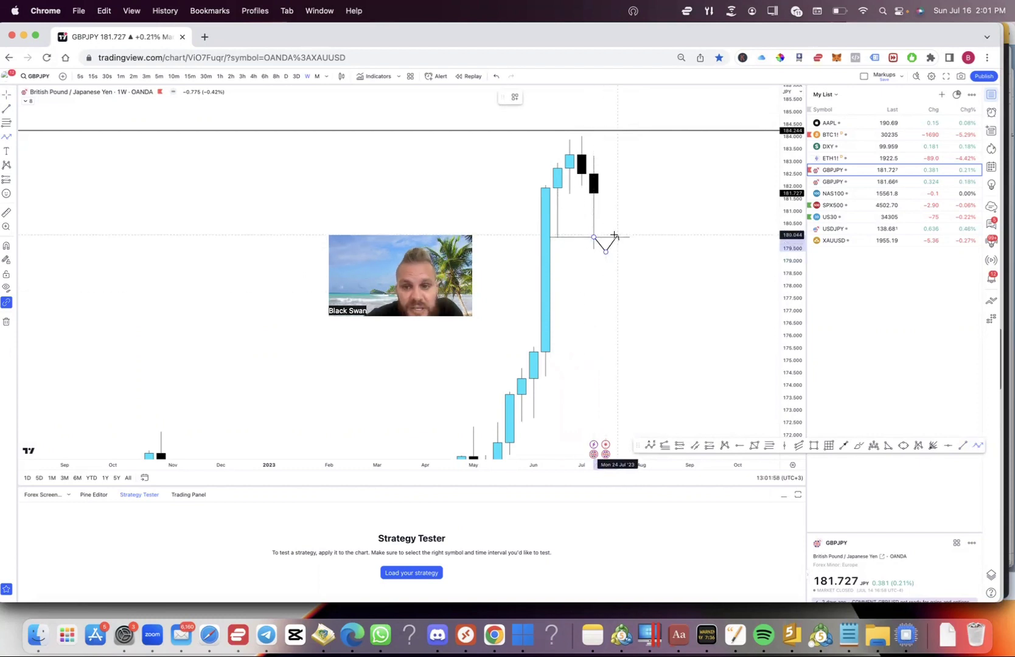
double_click(652, 367)
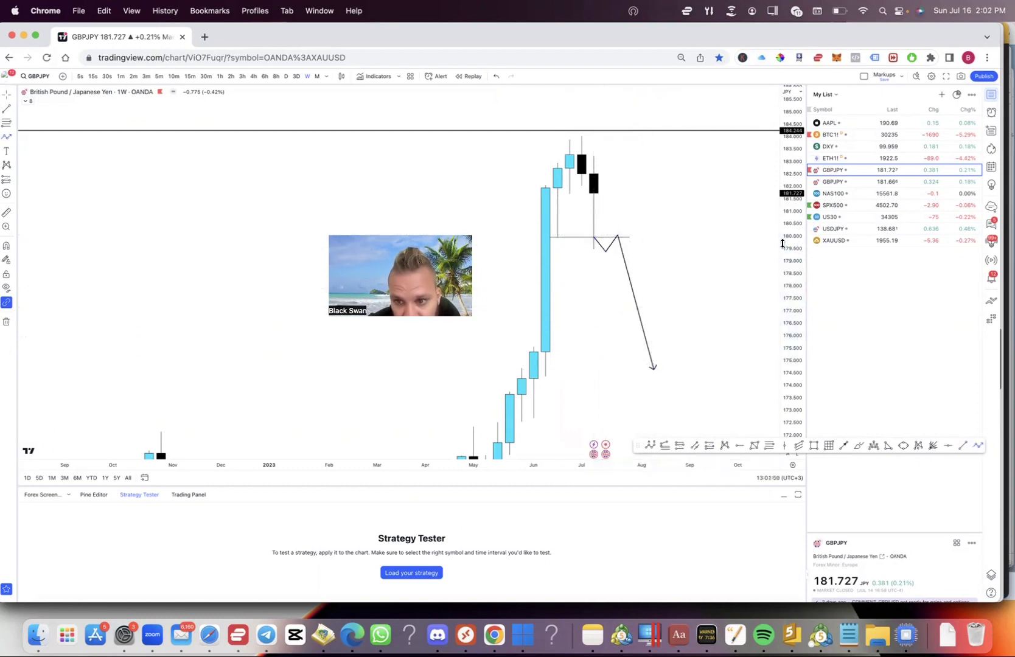
left_click_drag(782, 244, 782, 274)
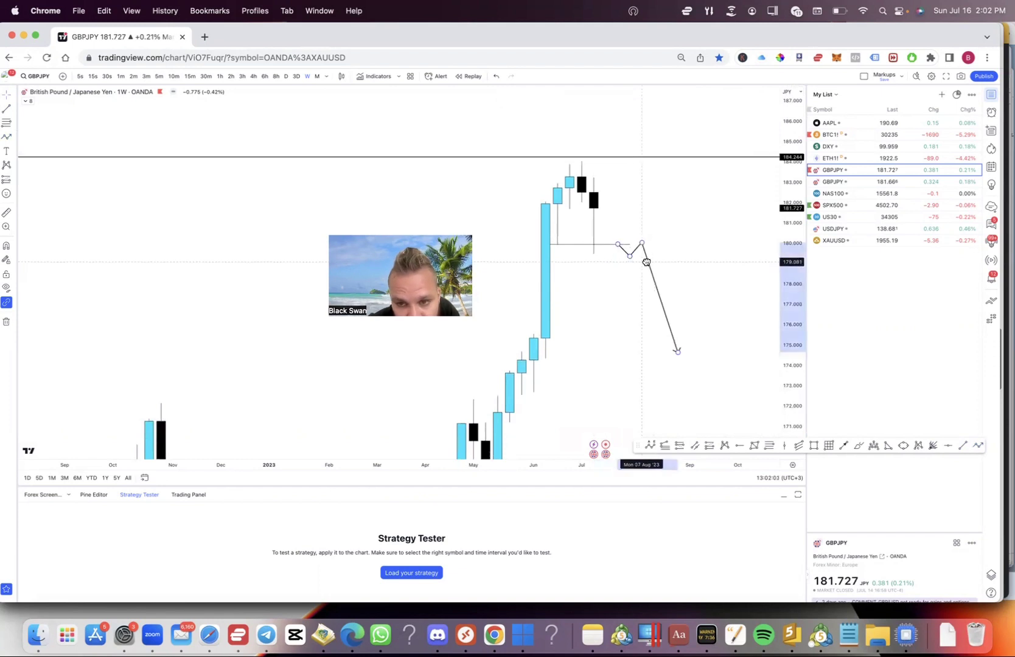
Step: Draw a second arrow path from beside the latest weekly candle up to about 182.5 and down to about 180.2
left_click_drag(672, 227, 618, 251)
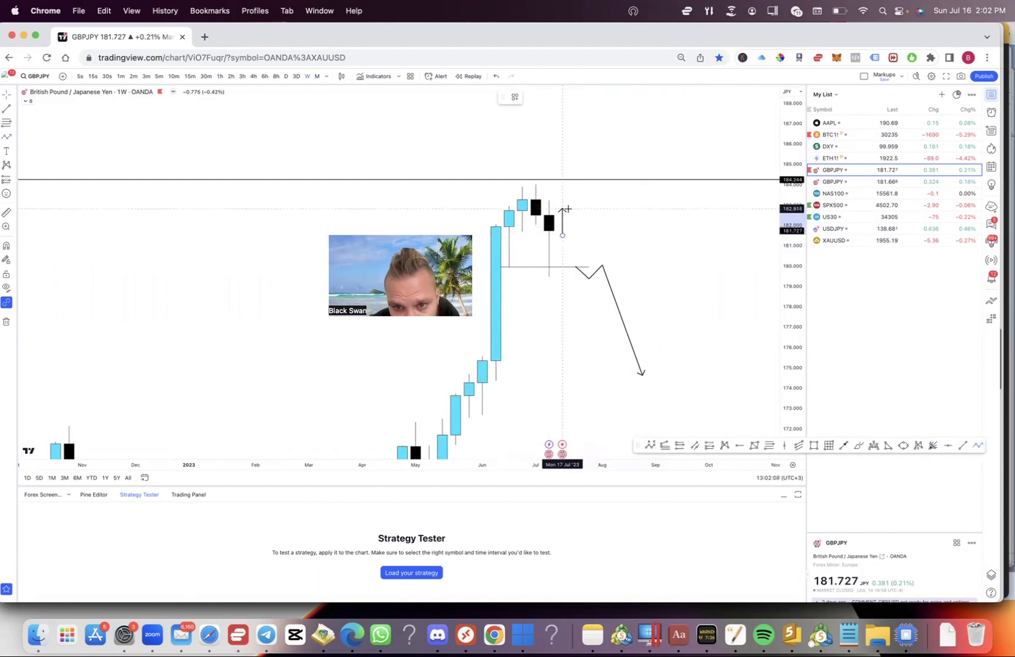
left_click(575, 214)
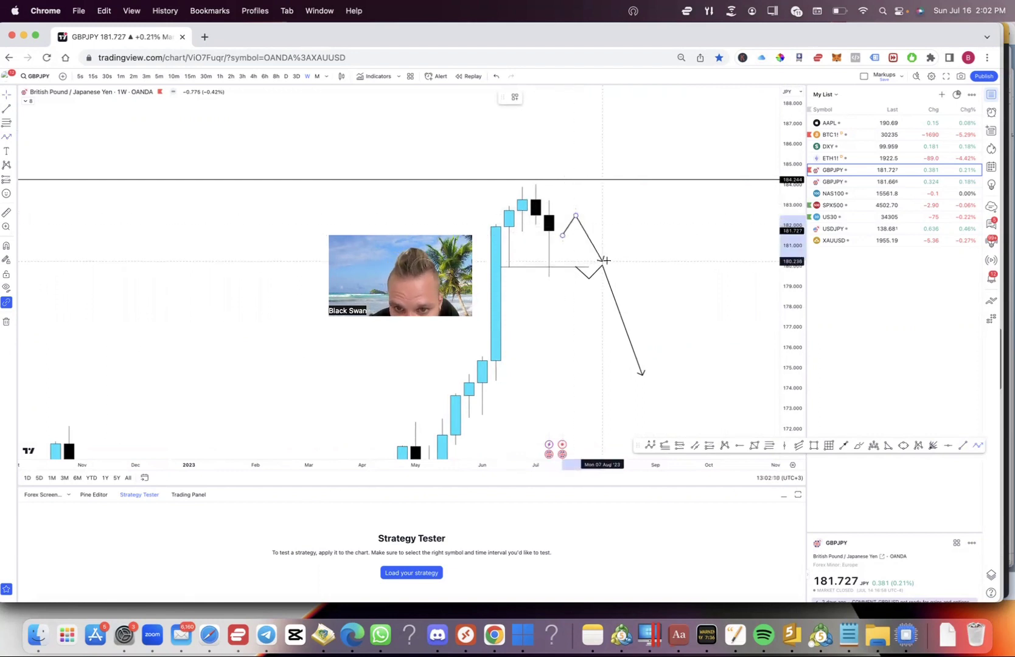
key("Escape")
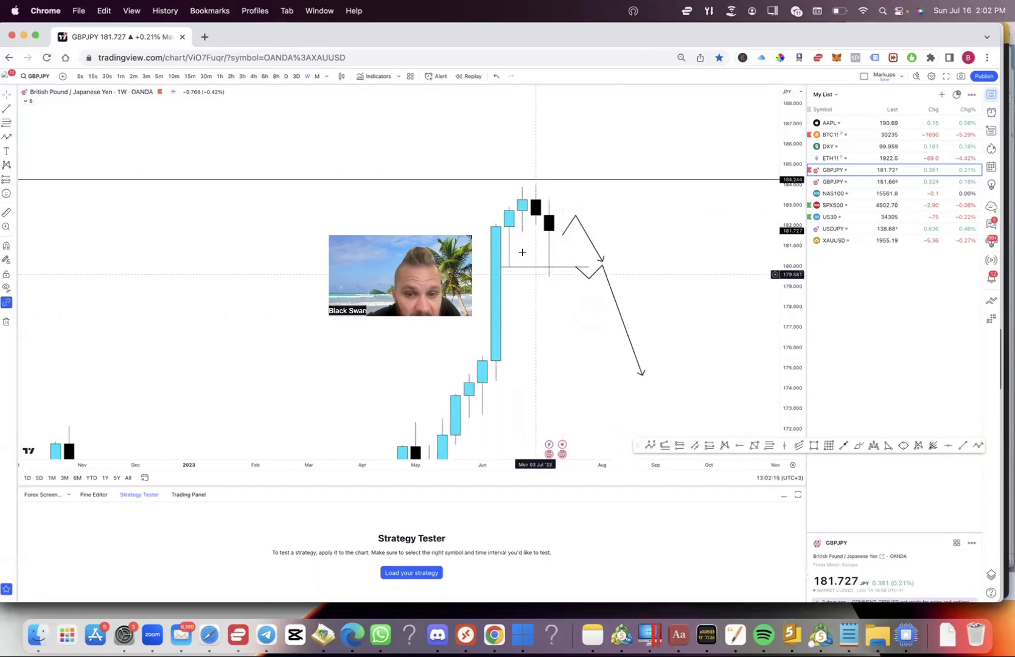
Step: Draw a horizontal trend line at about 175.6 from late May to late August on the weekly chart
left_click_drag(791, 218, 792, 280)
scroll(688, 281, "down", 4)
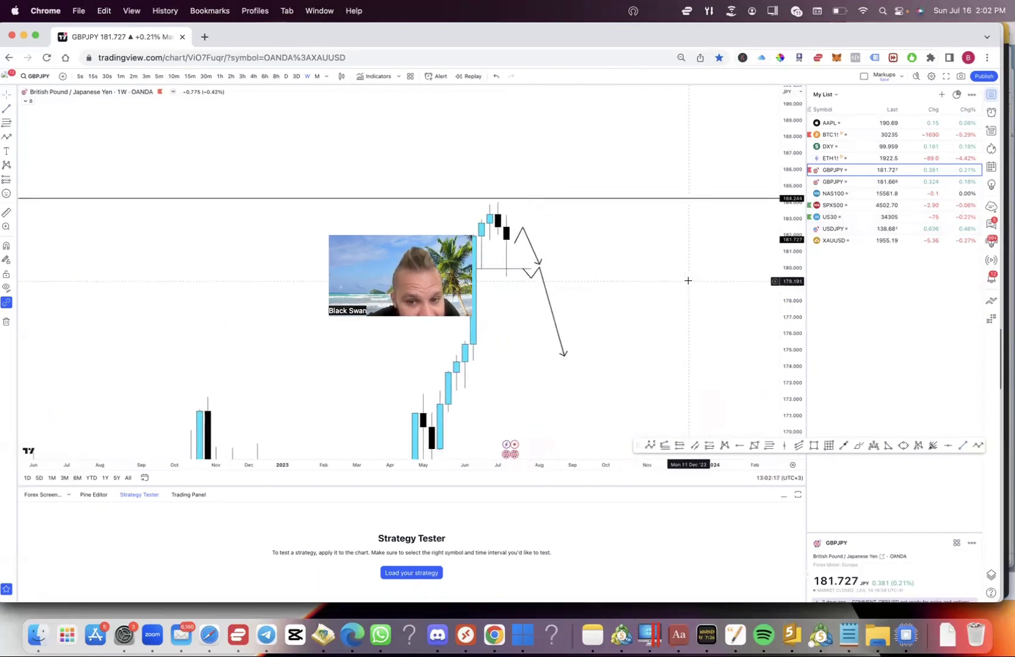
scroll(687, 280, "up", 3)
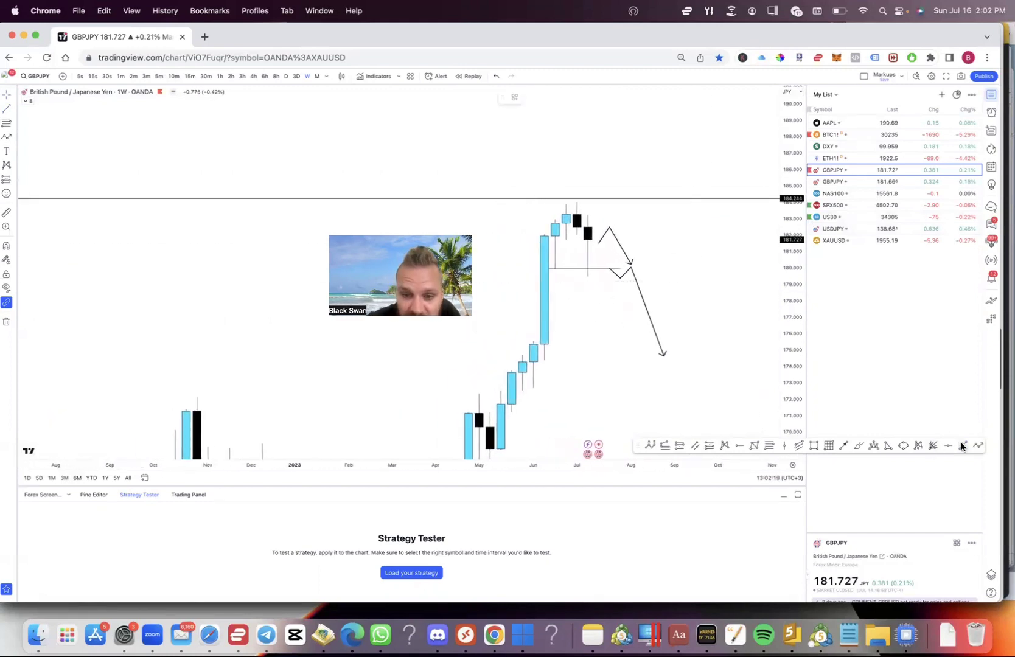
left_click(515, 340)
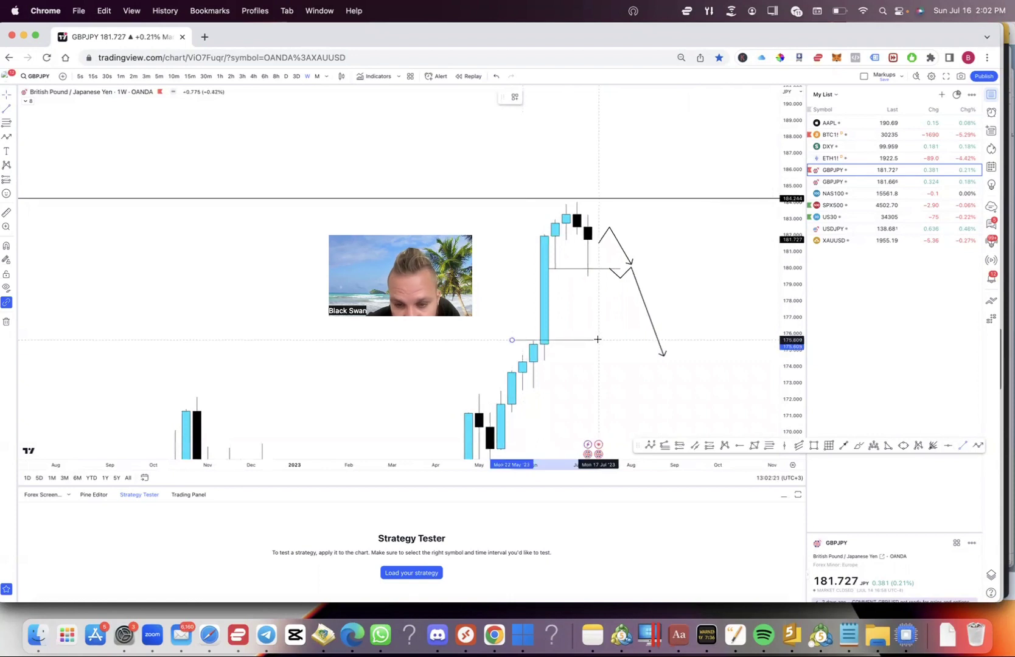
left_click(662, 341)
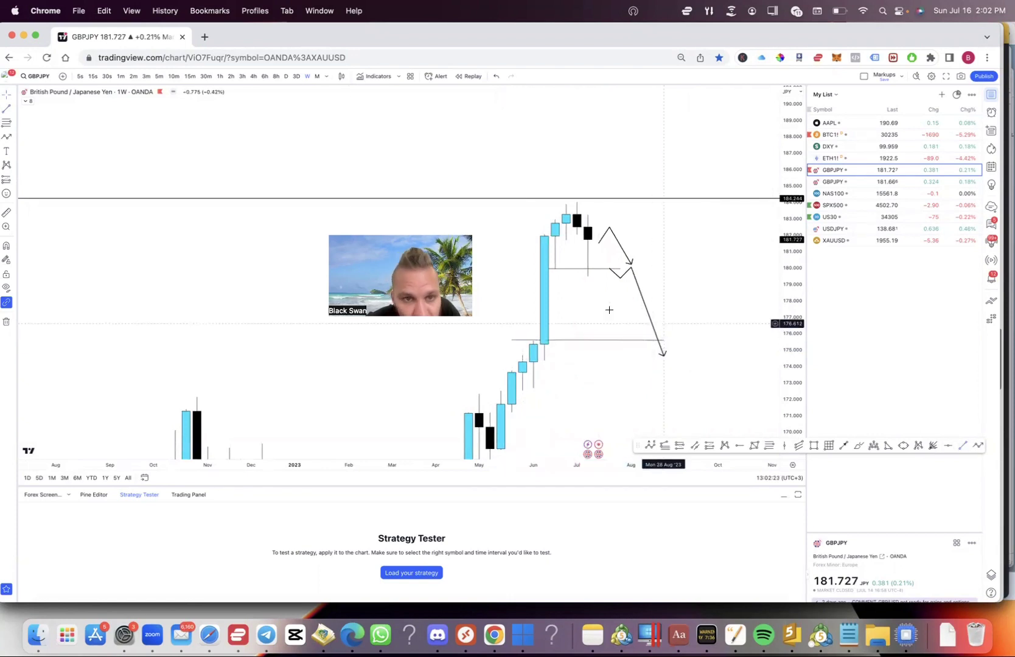
Step: Try a monthly arrow path rising from about 172.8 to 182.8, dropping to 174 and climbing to about 188.6, and delete it
left_click(315, 77)
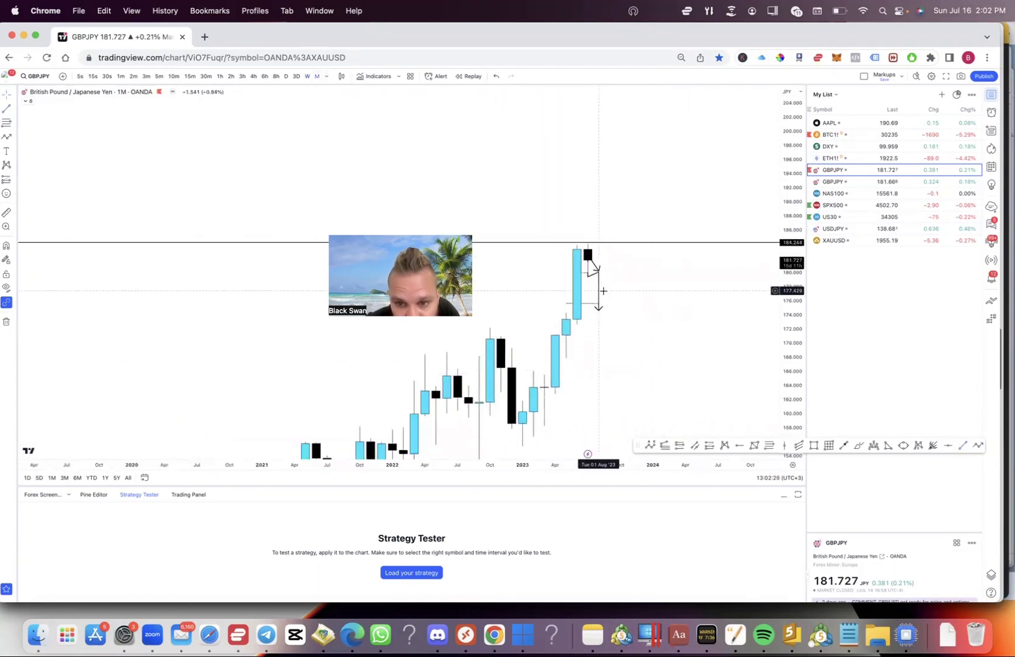
left_click_drag(770, 386, 754, 263)
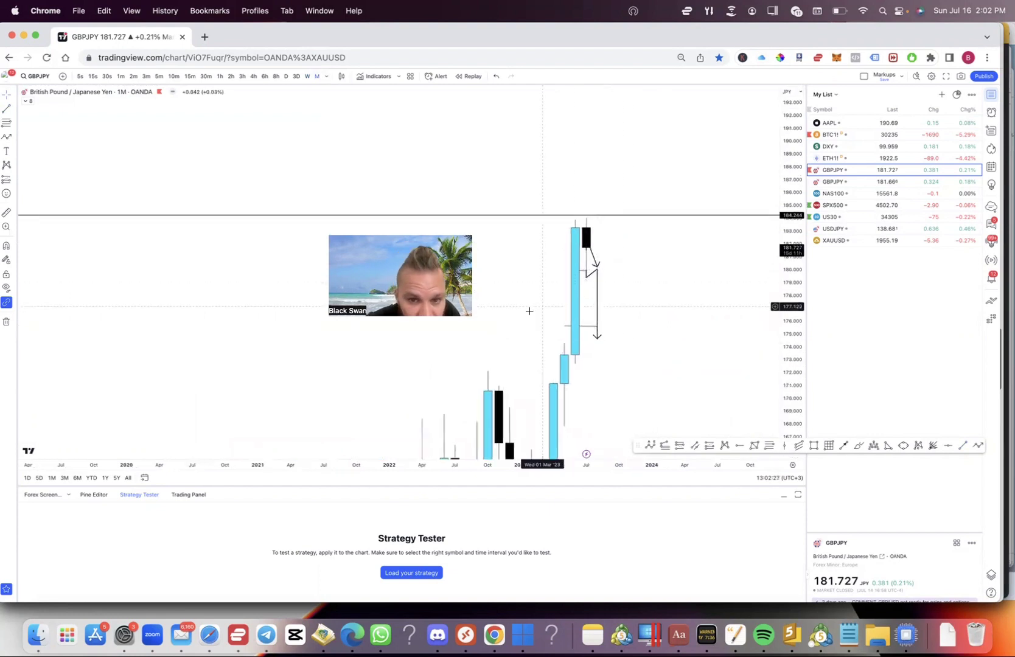
left_click_drag(510, 313, 510, 302)
scroll(592, 361, "up", 1)
scroll(592, 361, "up", 1)
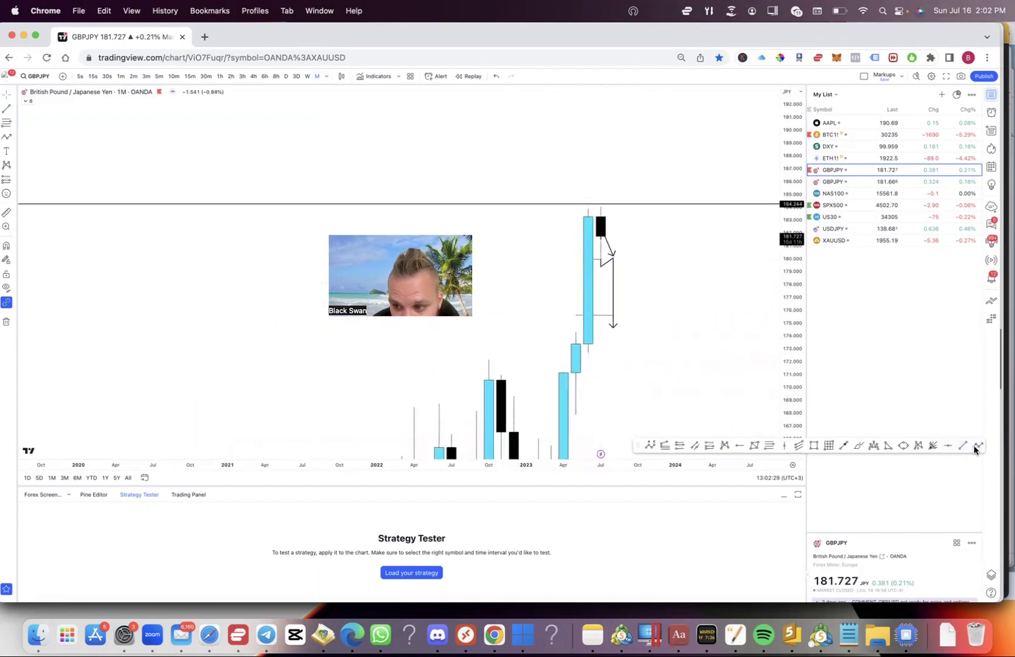
left_click(563, 351)
left_click(588, 220)
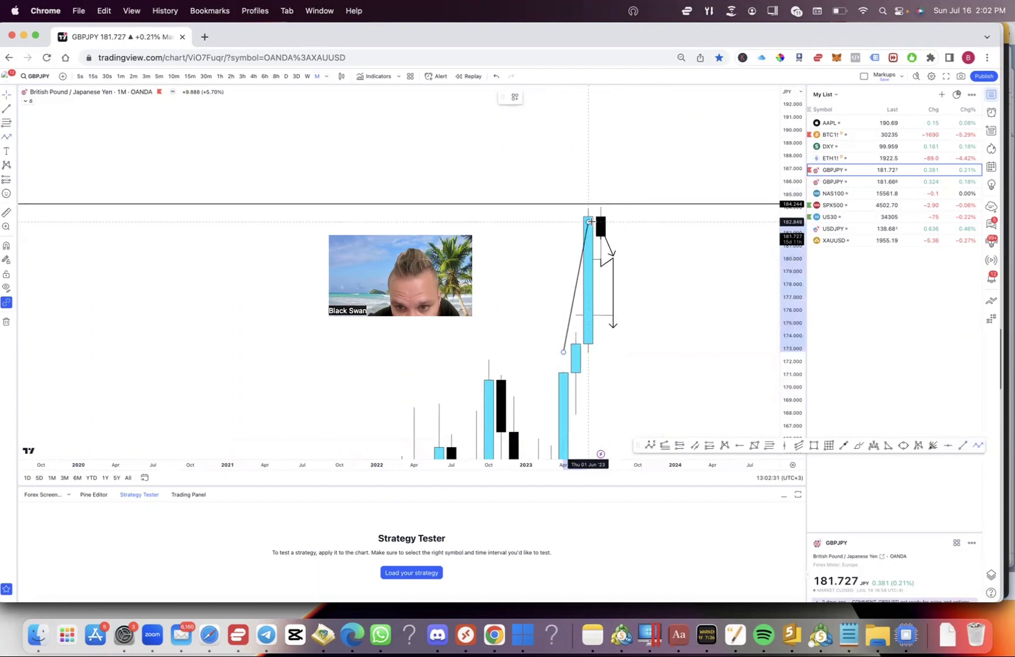
left_click(626, 335)
left_click(618, 165)
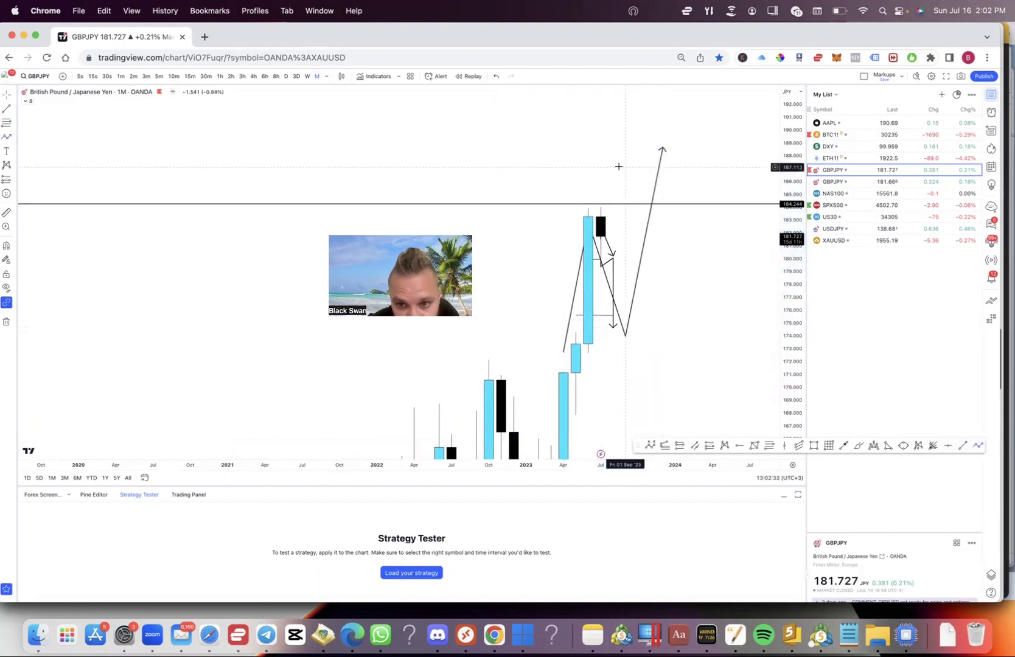
mouse_move(626, 336)
left_mouse_down()
mouse_move(587, 335)
mouse_move(643, 341)
mouse_move(608, 316)
mouse_move(612, 265)
mouse_move(626, 311)
left_mouse_up()
key("Delete")
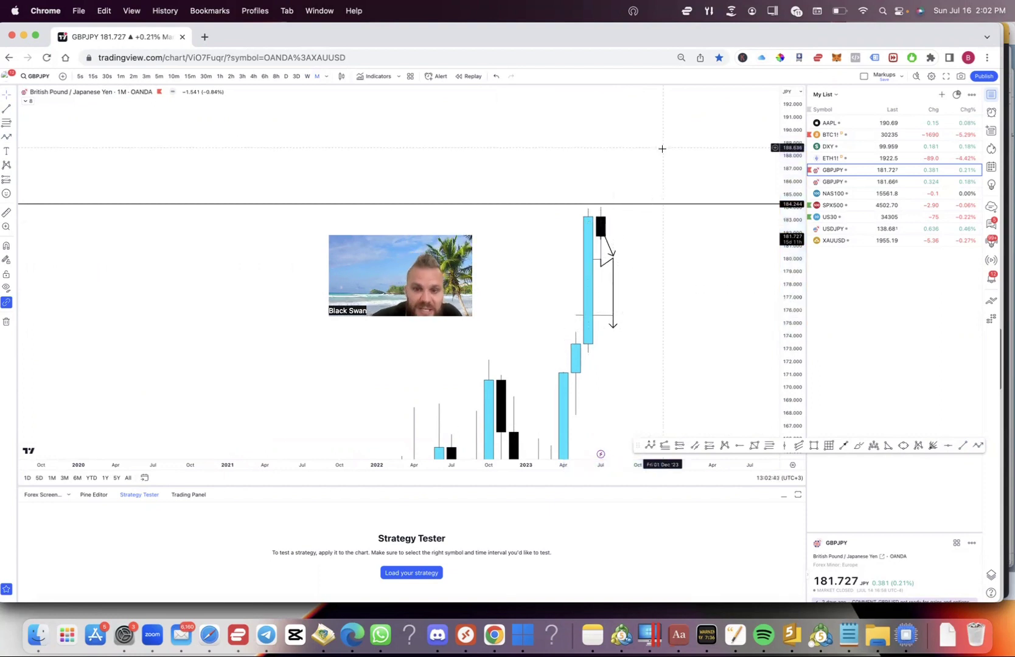
Step: Switch to the daily timeframe and draw a rectangle zone from about 182.2 to 182.6, starting at 26 June and extending past the latest candle
left_click(286, 76)
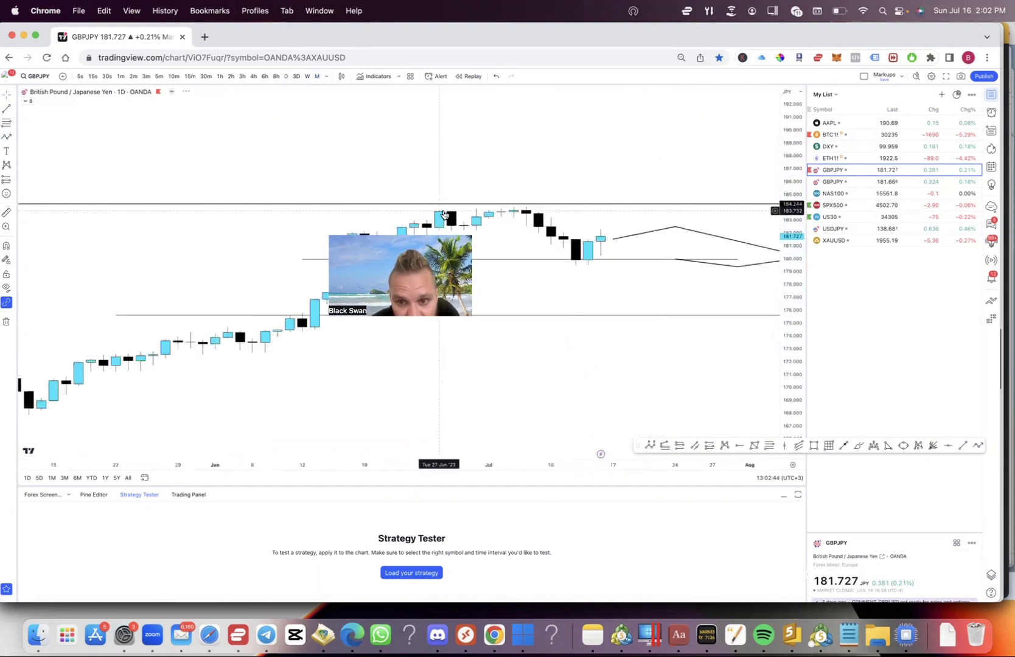
left_click_drag(795, 310, 530, 102)
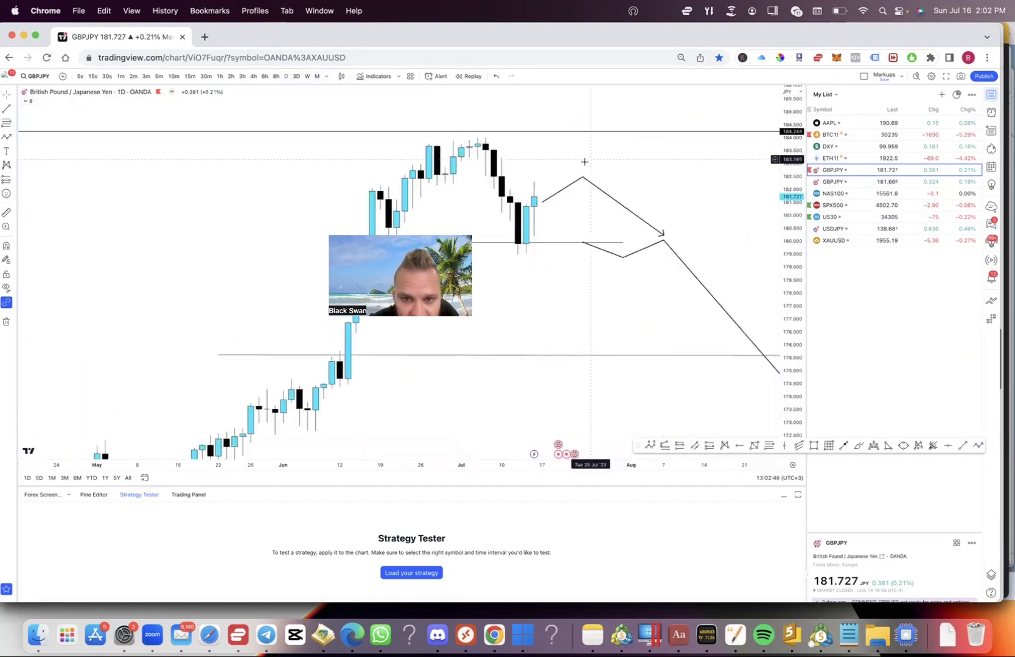
left_click_drag(581, 163, 523, 194)
scroll(523, 195, "down", 4)
scroll(523, 198, "up", 3)
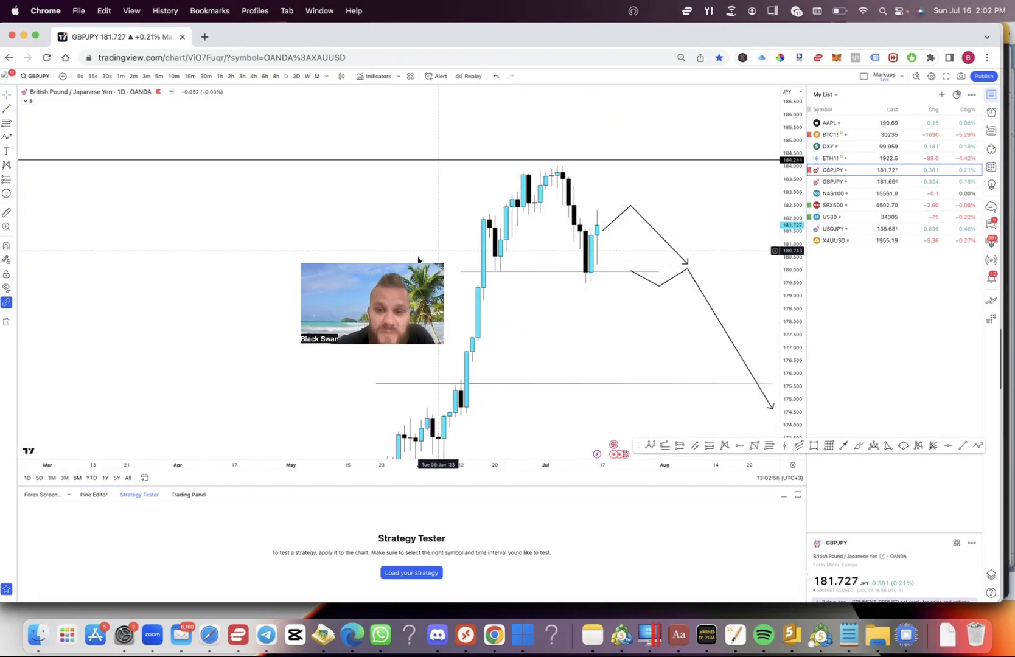
left_click_drag(659, 231, 580, 204)
scroll(580, 204, "down", 2)
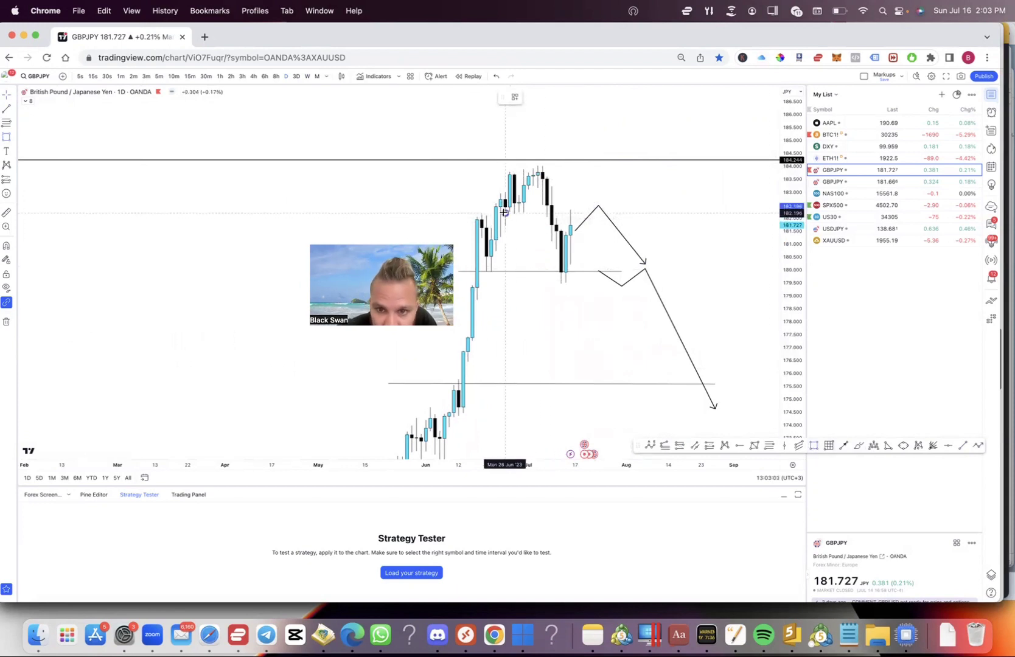
left_click(645, 203)
left_click(638, 182)
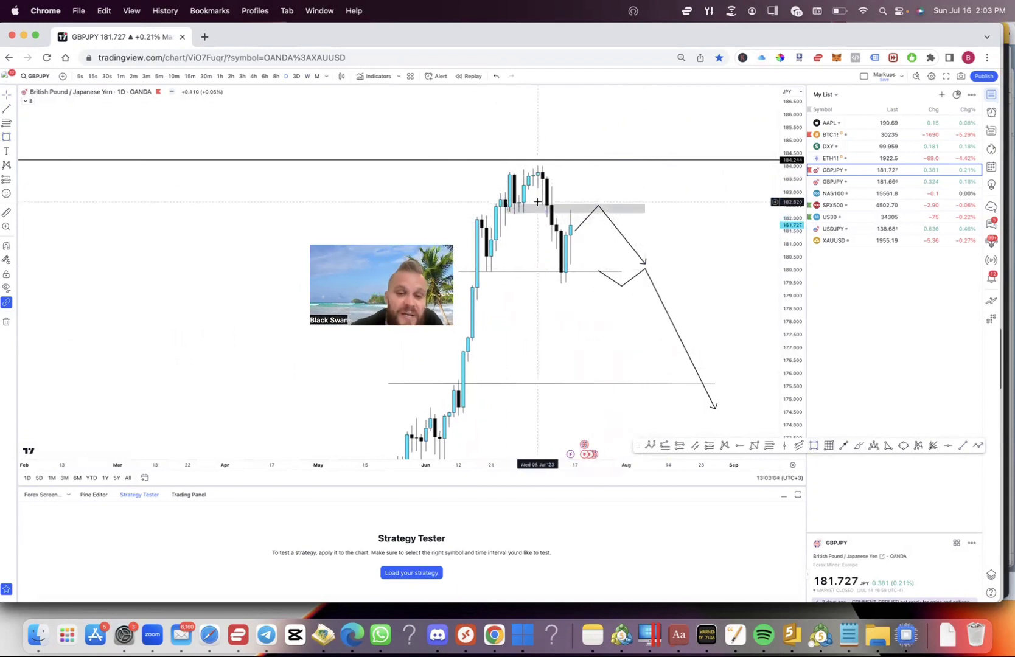
Step: Draw a bearish path from 180 up to the grey zone and down to about 178, and a bullish path from the zone up to 184.244
left_click(978, 446)
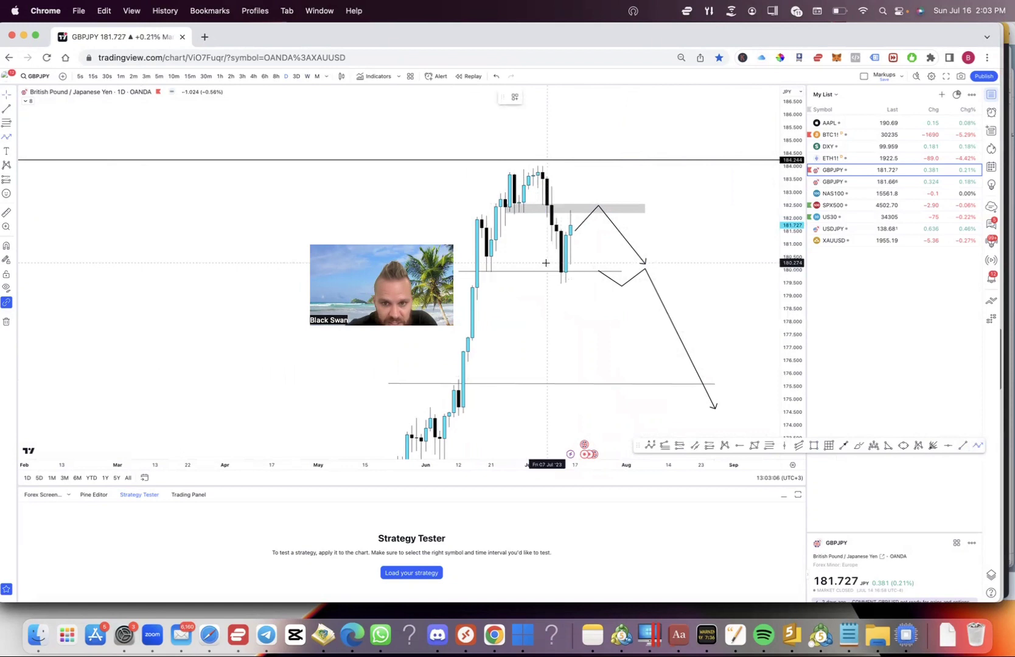
left_click(570, 271)
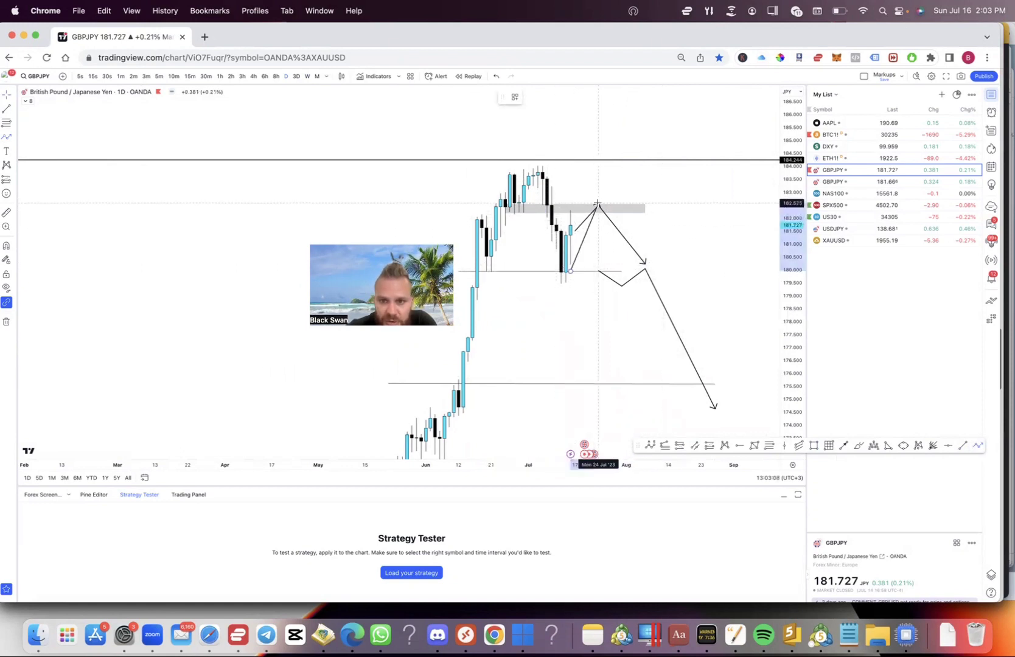
left_click(599, 205)
left_click(694, 219)
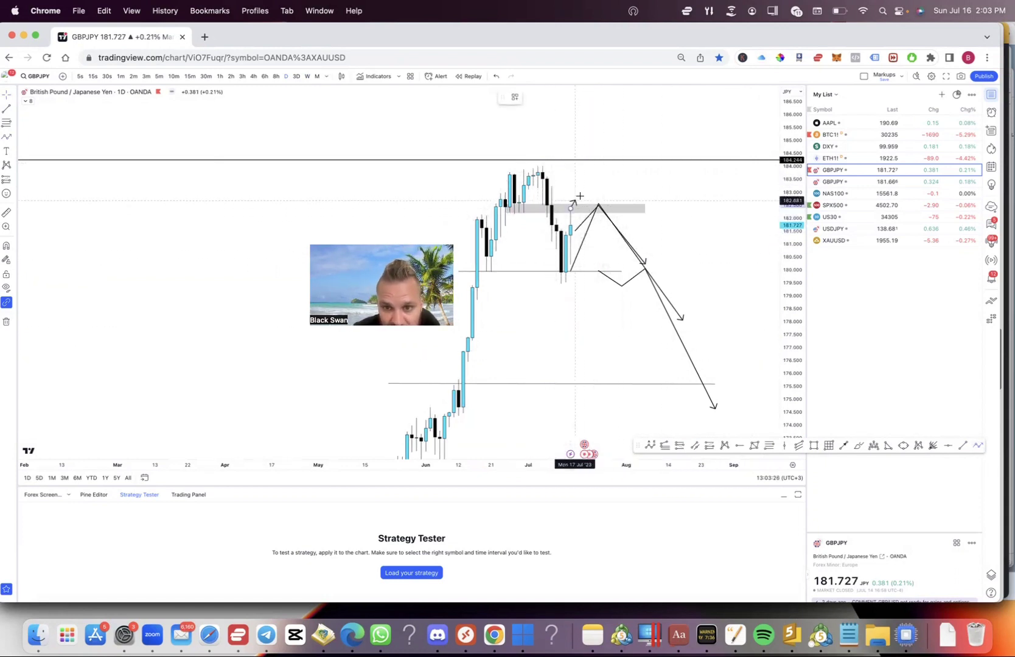
double_click(598, 158)
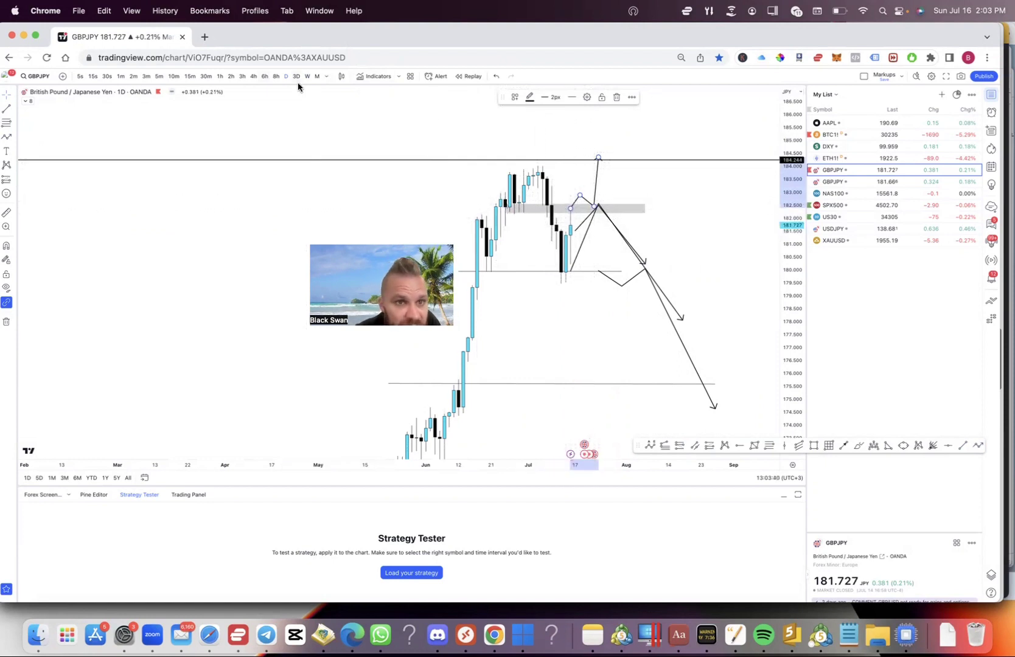
Step: Switch to the 4-hour timeframe and move the grey zone down to cover about 182.0 to 182.35
left_click(253, 76)
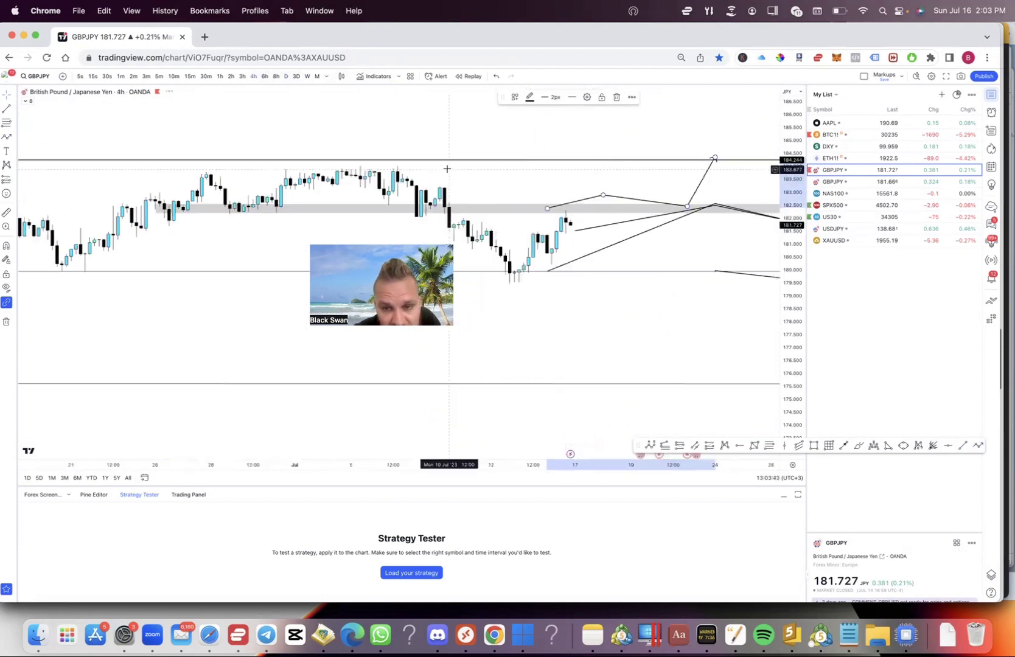
scroll(614, 217, "down", 4)
left_click_drag(793, 331, 791, 128)
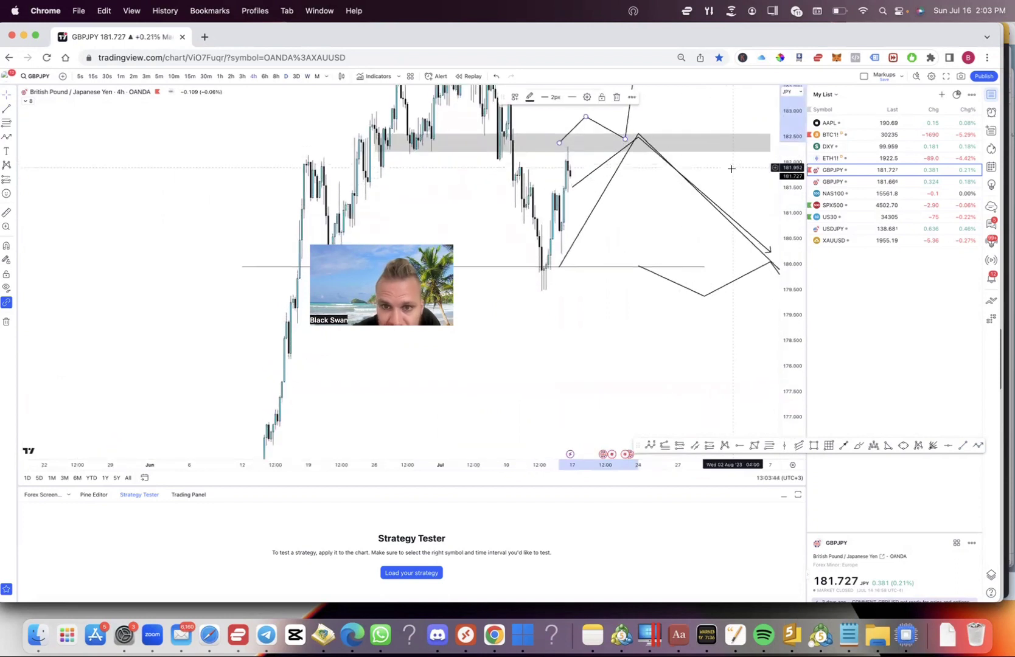
left_click_drag(726, 174, 648, 220)
scroll(647, 219, "up", 3)
scroll(647, 219, "up", 1)
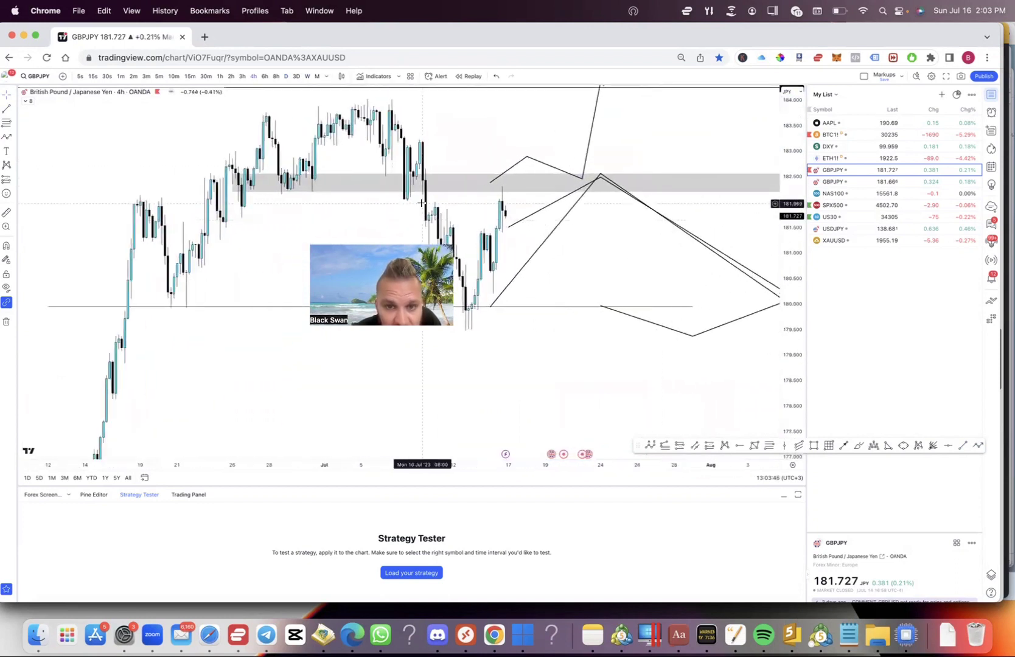
scroll(322, 196, "down", 1)
left_click_drag(555, 192, 514, 202)
left_click_drag(682, 154, 612, 154)
scroll(613, 155, "down", 2)
scroll(612, 155, "up", 2)
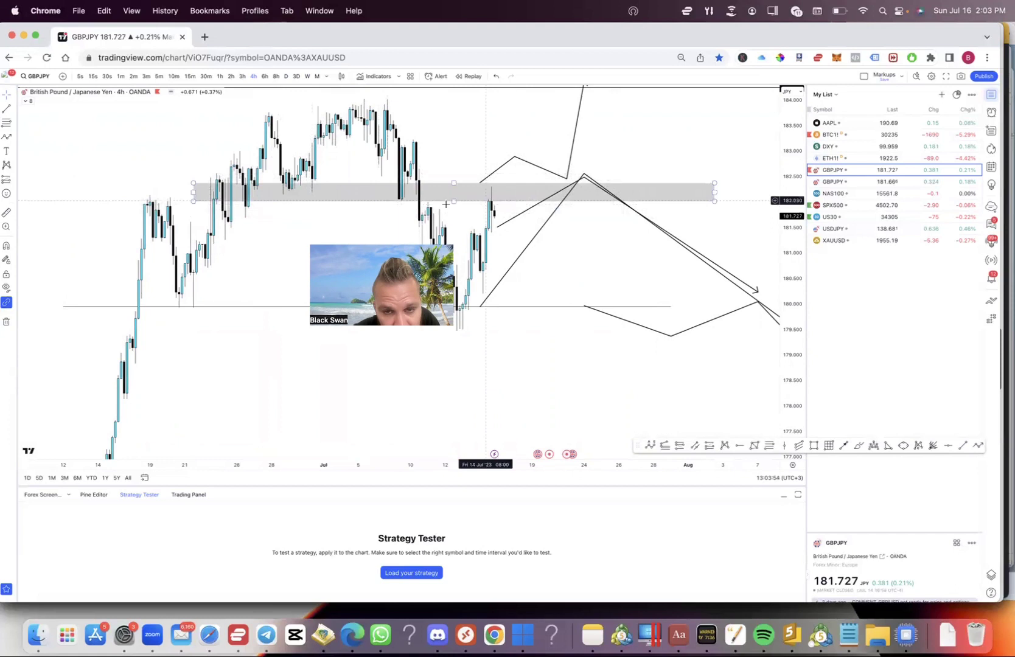
Step: Draw a short horizontal trend line at about 183.25 from 7 July to 20 July on the 4-hour chart
left_click_drag(394, 141, 480, 127)
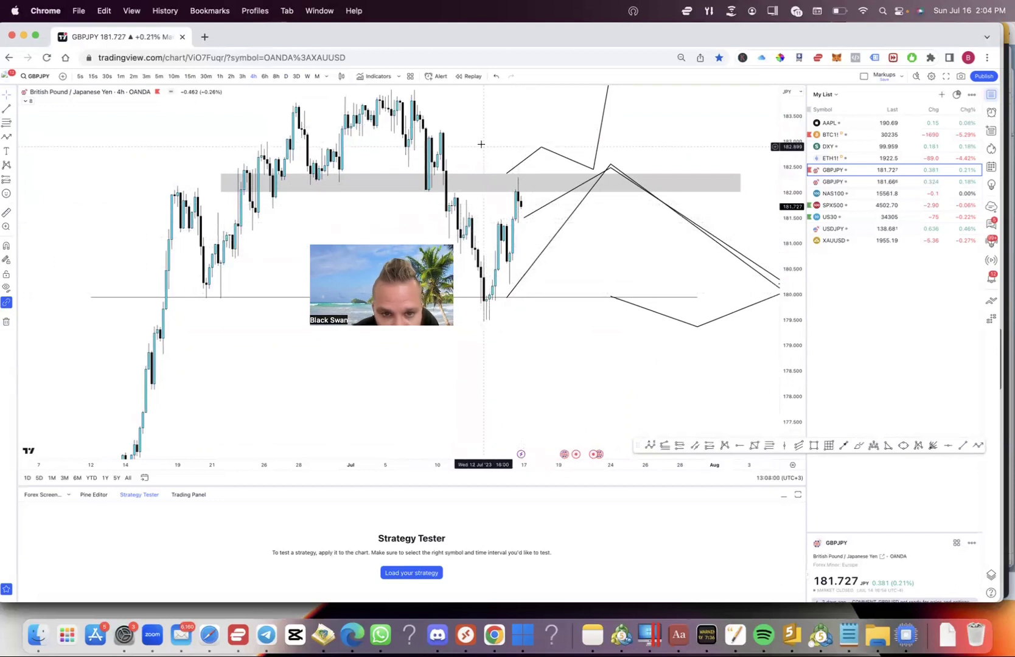
left_click_drag(482, 116, 483, 176)
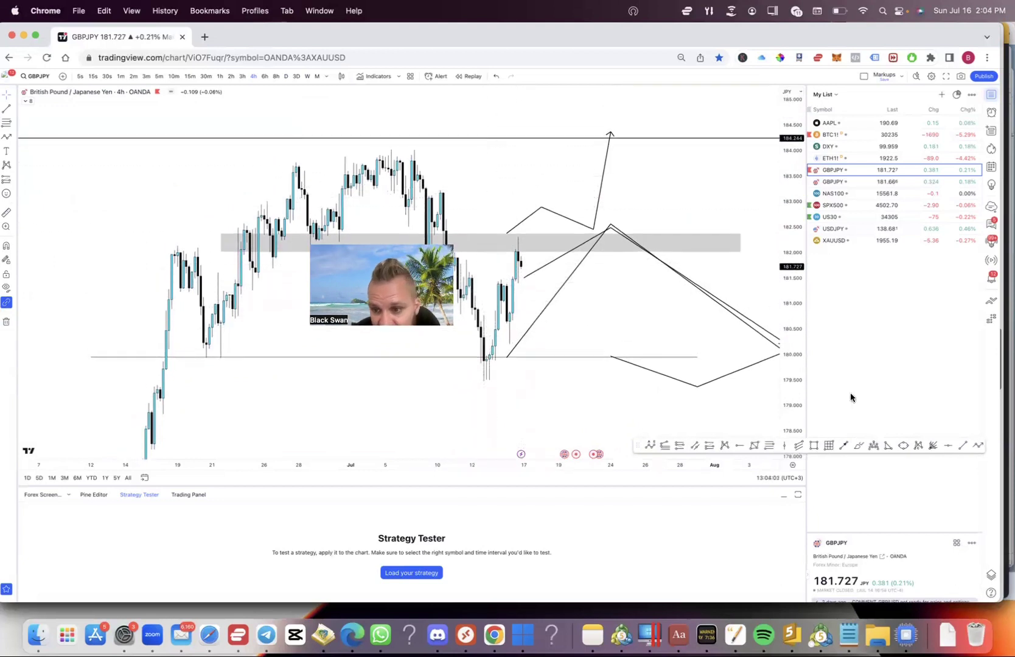
left_click(428, 189)
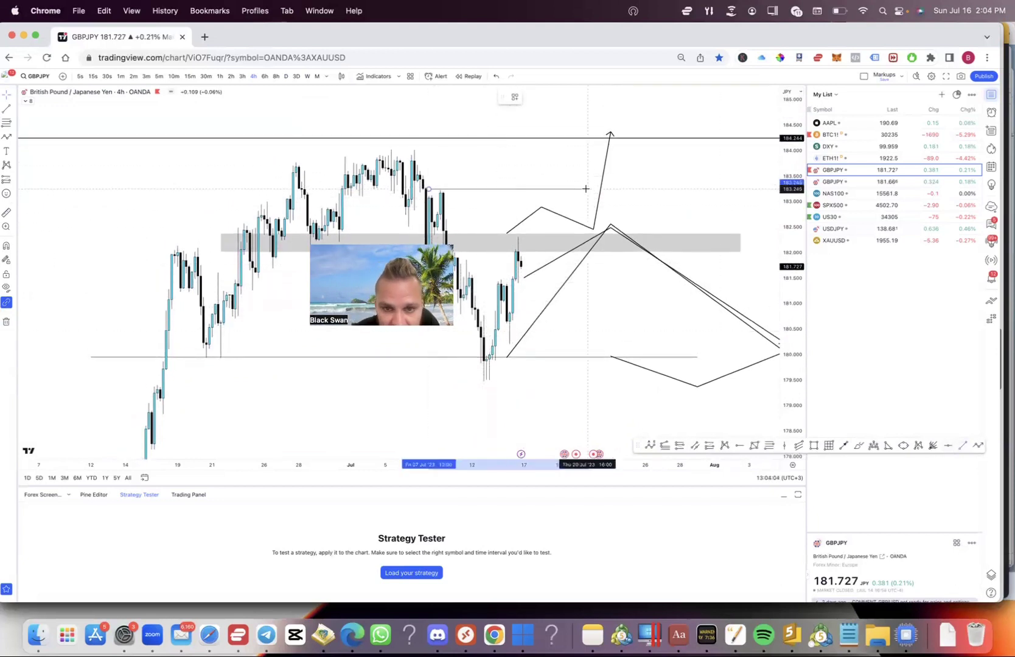
left_click(588, 189)
Step: Check the short line on the daily timeframe, and on the 4-hour chart move it up to the July highs at about 184.0
left_click(285, 76)
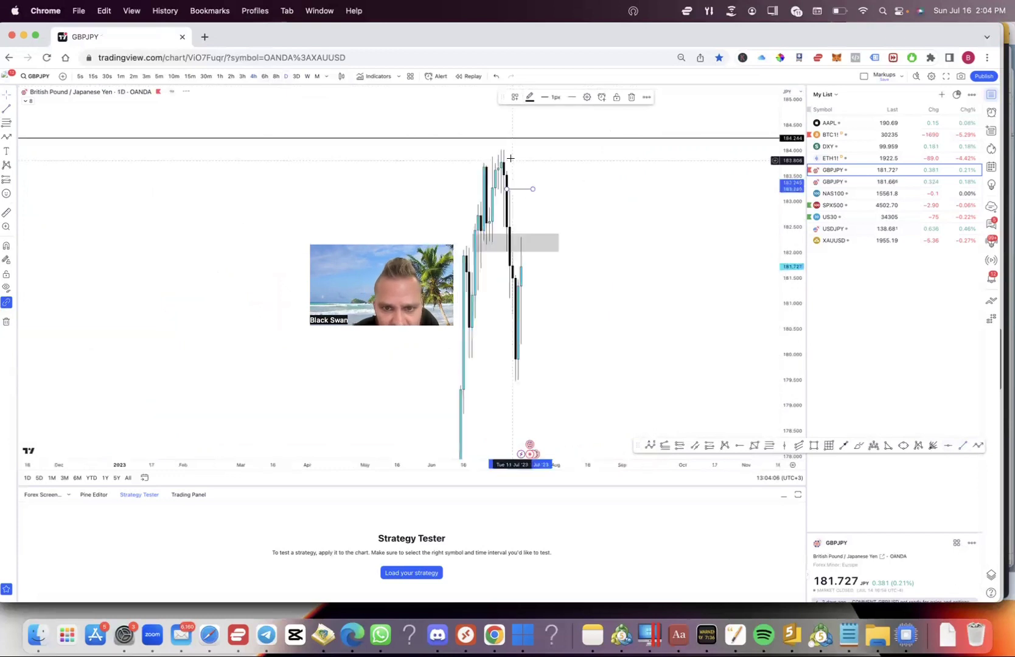
left_click(254, 77)
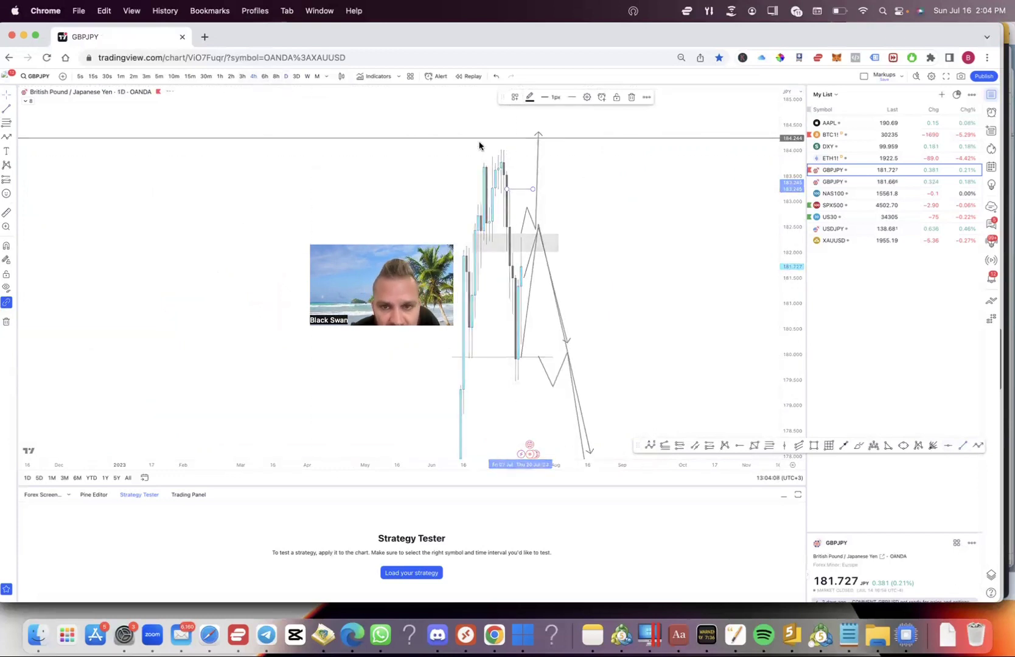
left_click_drag(491, 194, 465, 153)
left_click(571, 238)
left_click(873, 463)
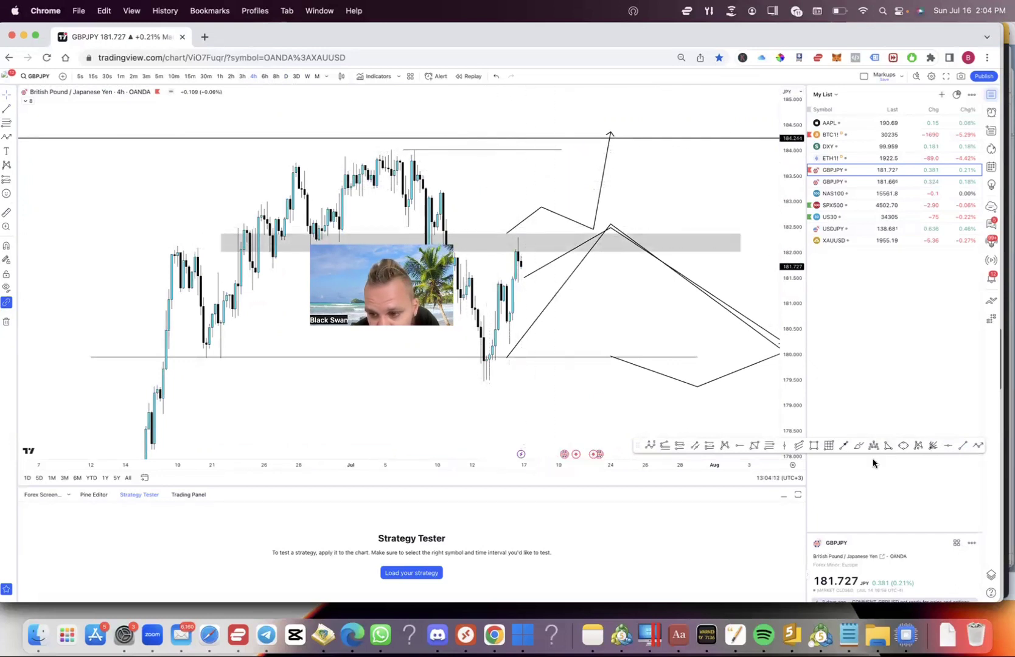
Step: Draw a narrow grey vertical rectangle from about 182.2 up to 184.5 just past the latest candles on the 4-hour chart
mouse_move(528, 239)
left_mouse_down()
mouse_move(532, 102)
mouse_move(534, 123)
left_mouse_up()
left_click_drag(494, 186, 579, 160)
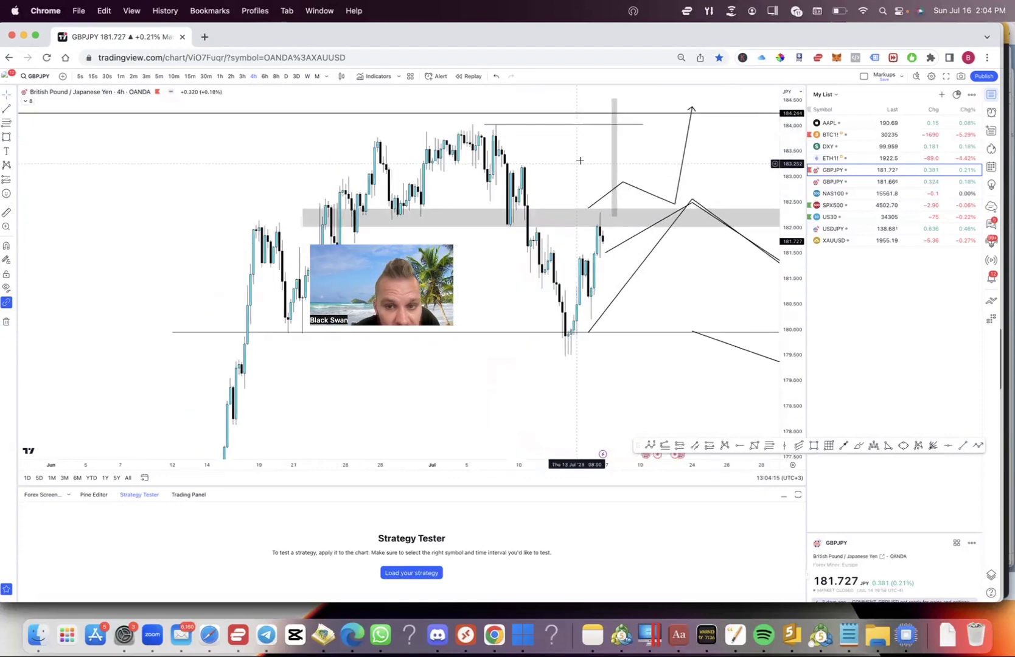
scroll(580, 160, "up", 2)
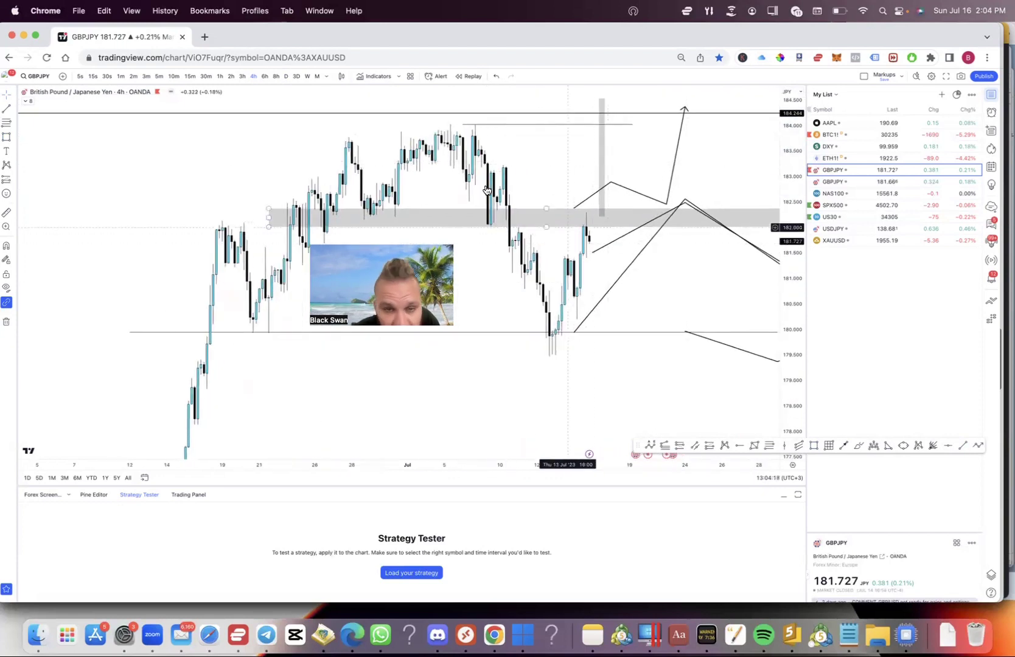
Step: Switch to the 1-hour timeframe and draw a short horizontal line at about 181.65 under the latest candles
left_click(219, 76)
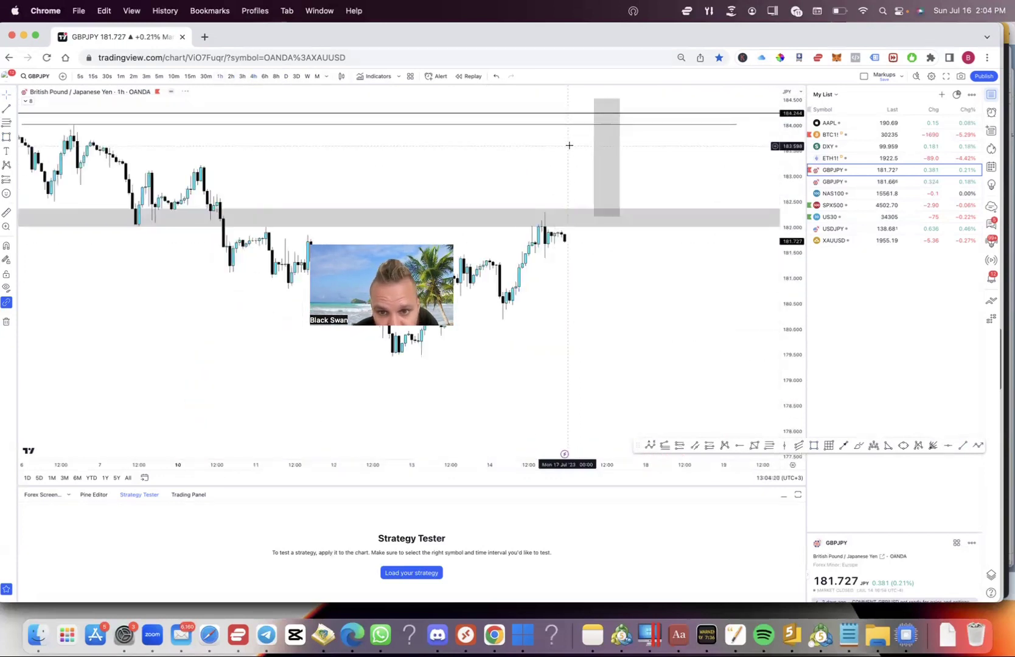
scroll(562, 190, "down", 3)
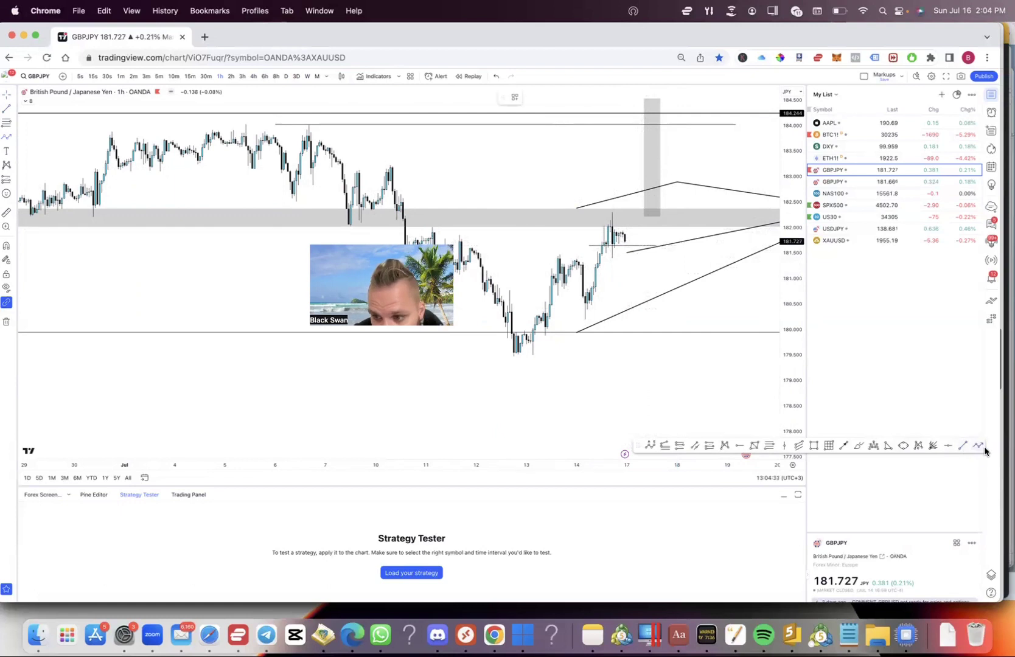
left_click(622, 239)
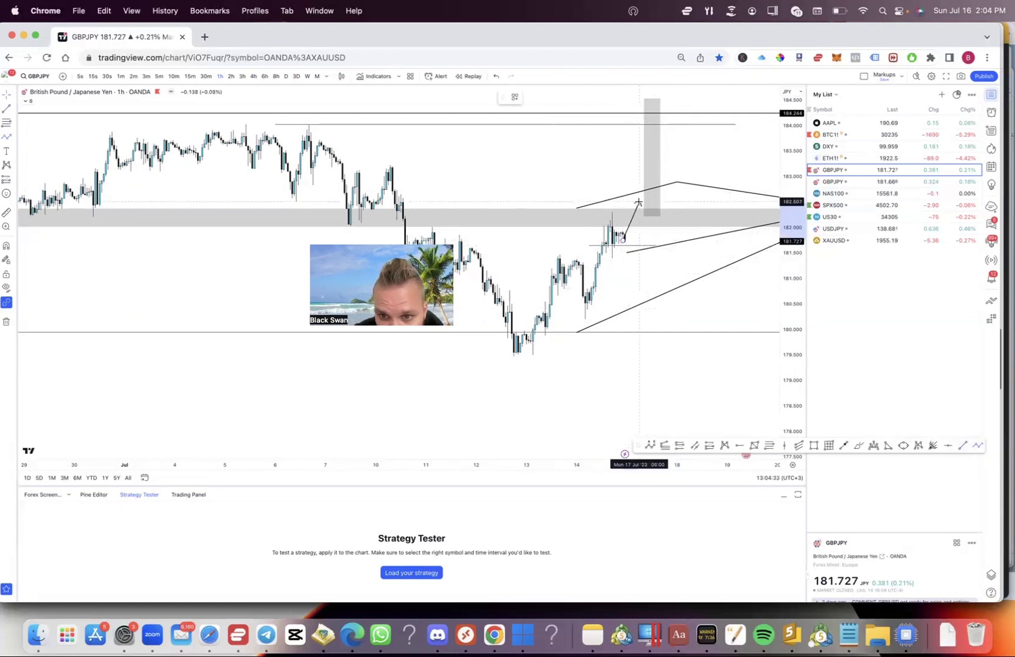
left_click(651, 233)
left_click(664, 292)
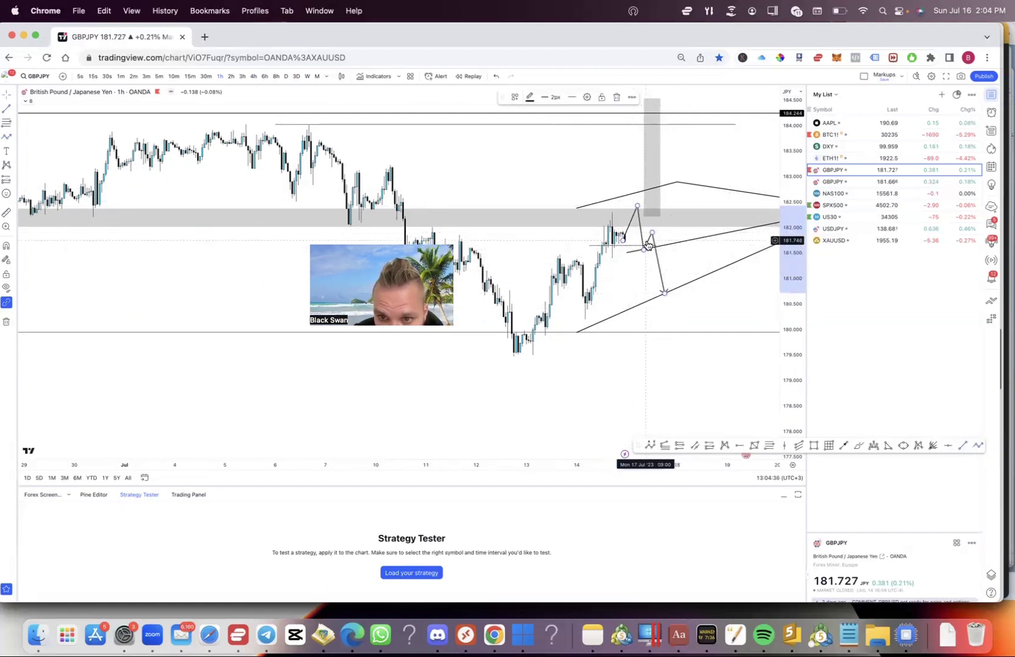
left_click_drag(648, 245, 634, 278)
key("Delete")
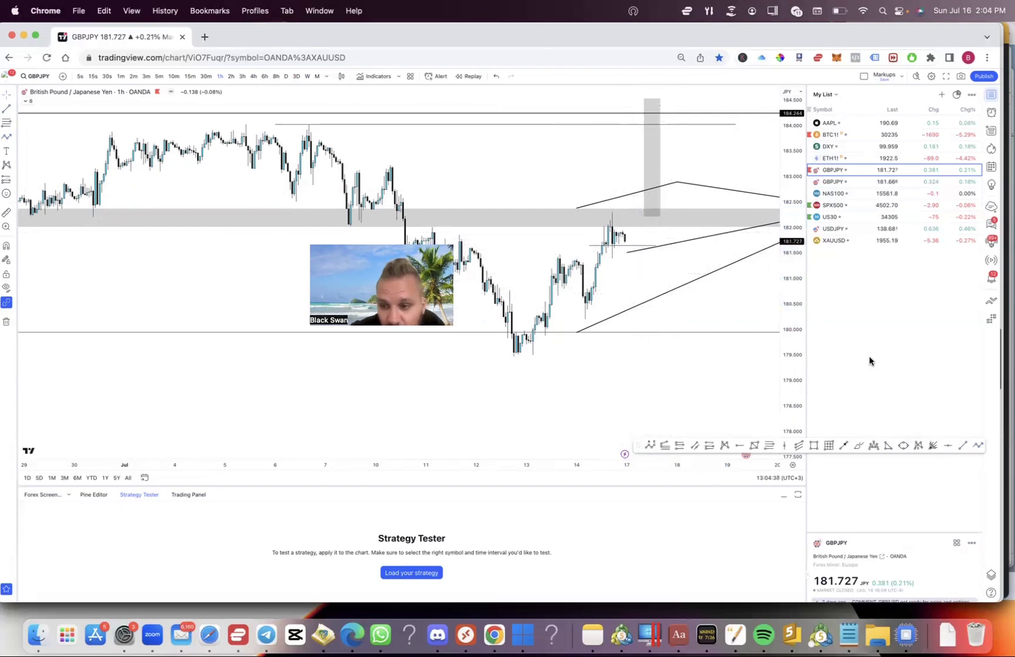
Step: Draw a bearish path that dips below the short line, retests it, and falls to about 180.9 on the 1-hour chart
left_click(638, 242)
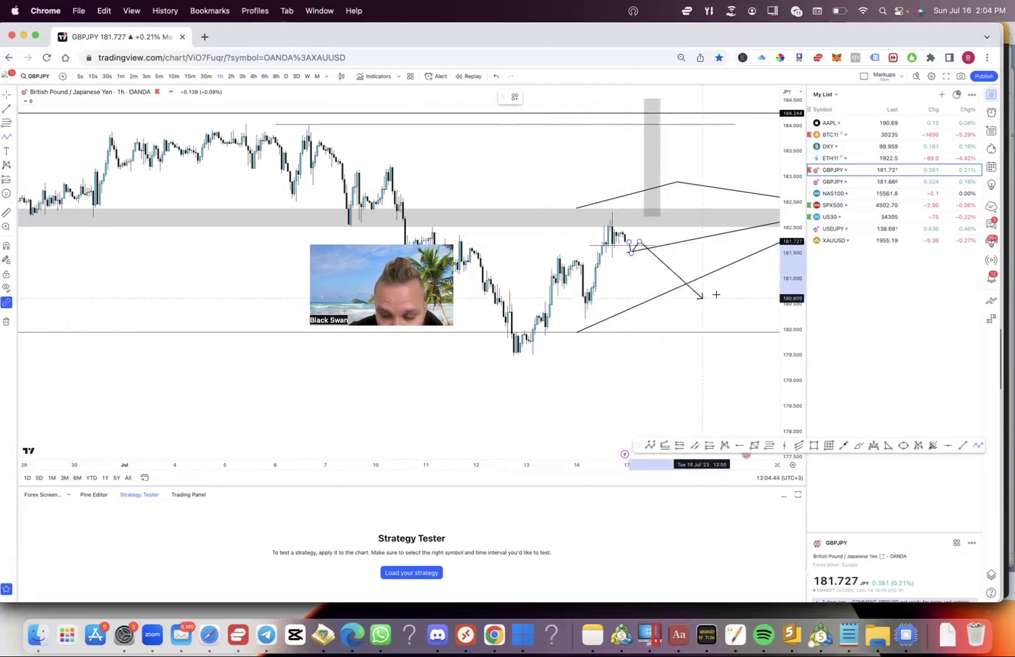
left_click(665, 284)
left_click_drag(680, 263, 677, 280)
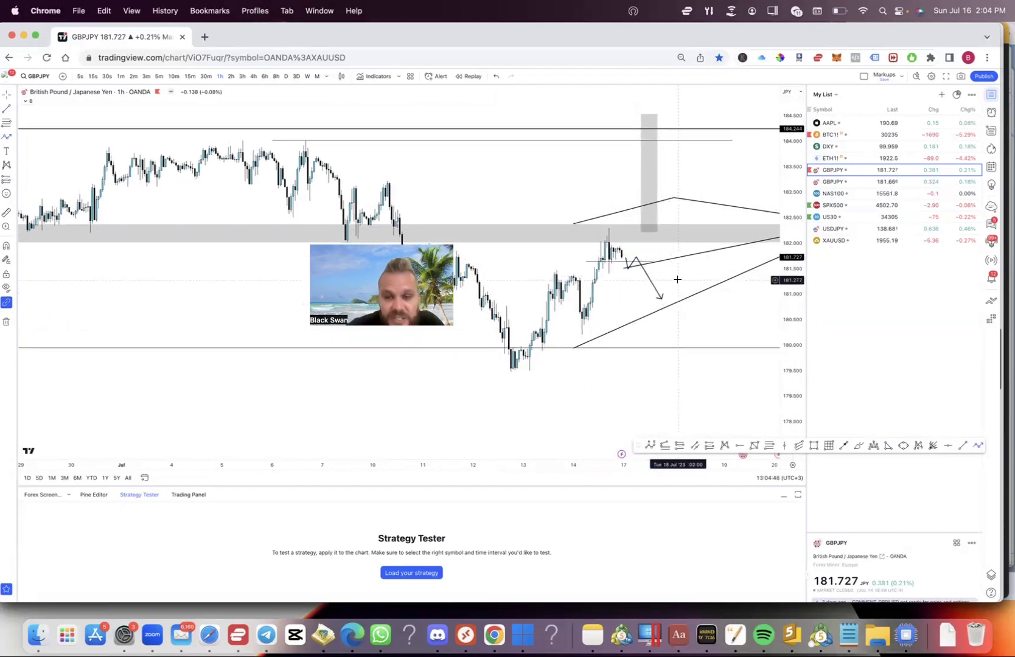
Step: Draw a bullish path from about 181.5 up to 182.5, back into the grey zone at about 182.05, and up to the 184.244 level
scroll(675, 276, "down", 2)
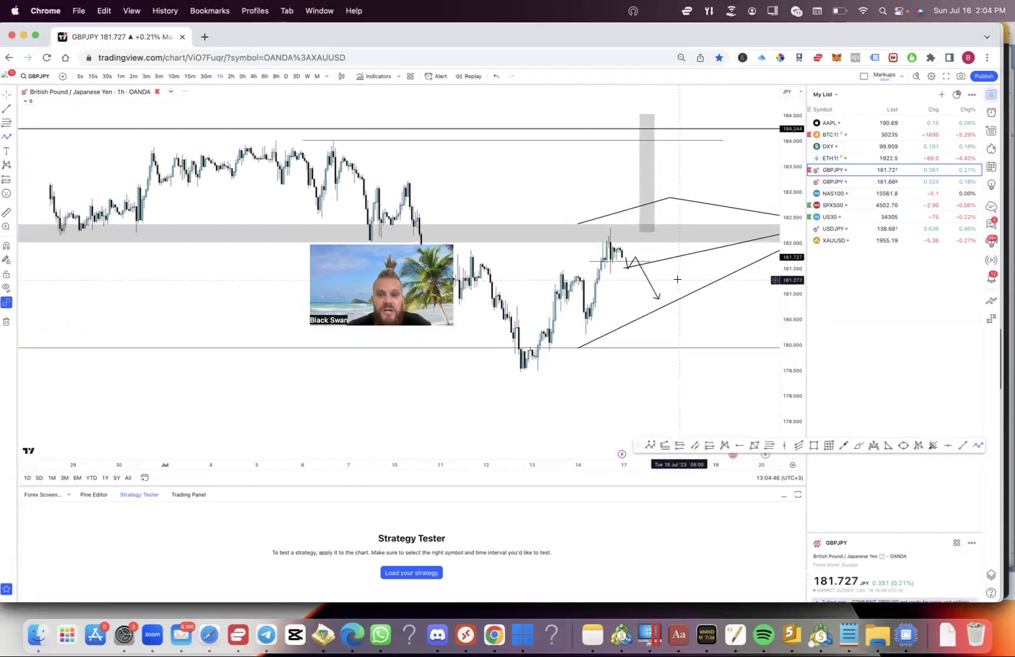
left_click(620, 268)
left_click(620, 215)
left_click(636, 240)
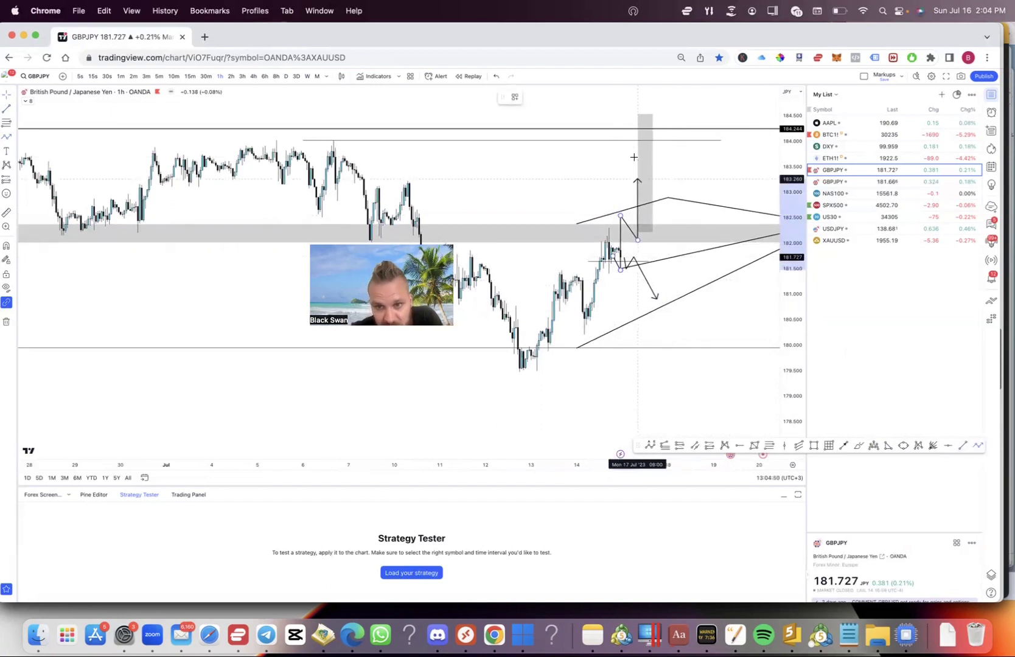
double_click(637, 126)
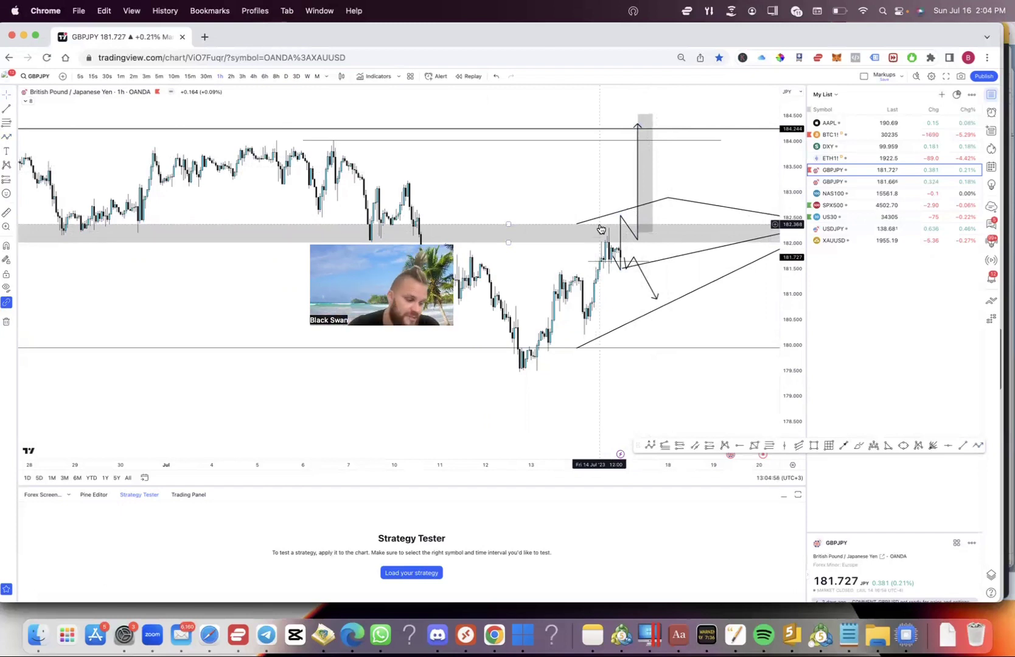
Step: Switch to Discord and look through the member funding and payout posts in the results channel
key("super+Tab")
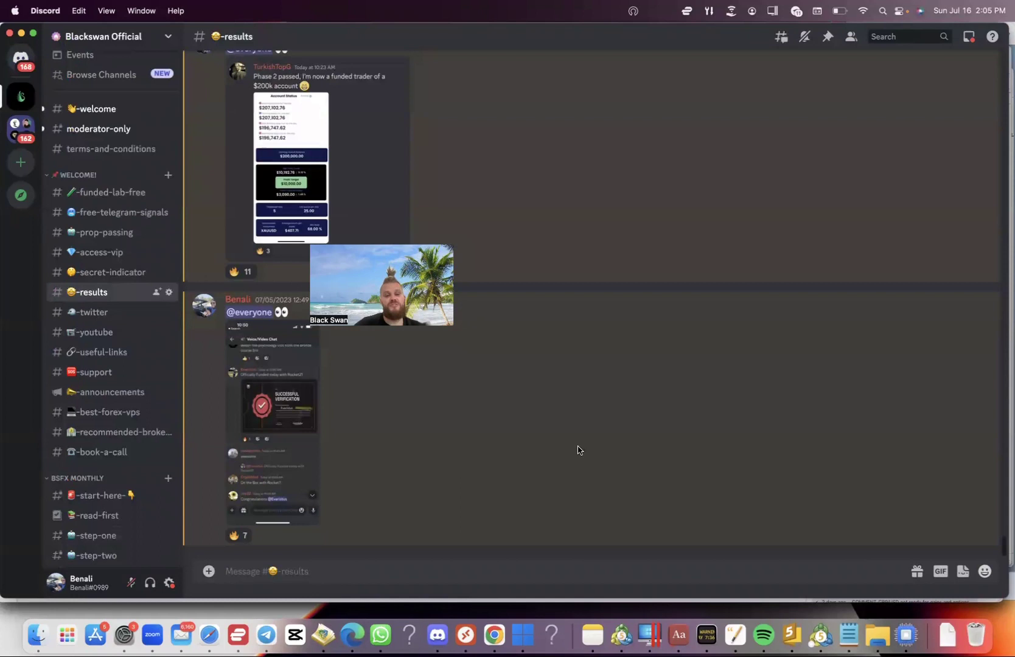
scroll(577, 450, "up", 5)
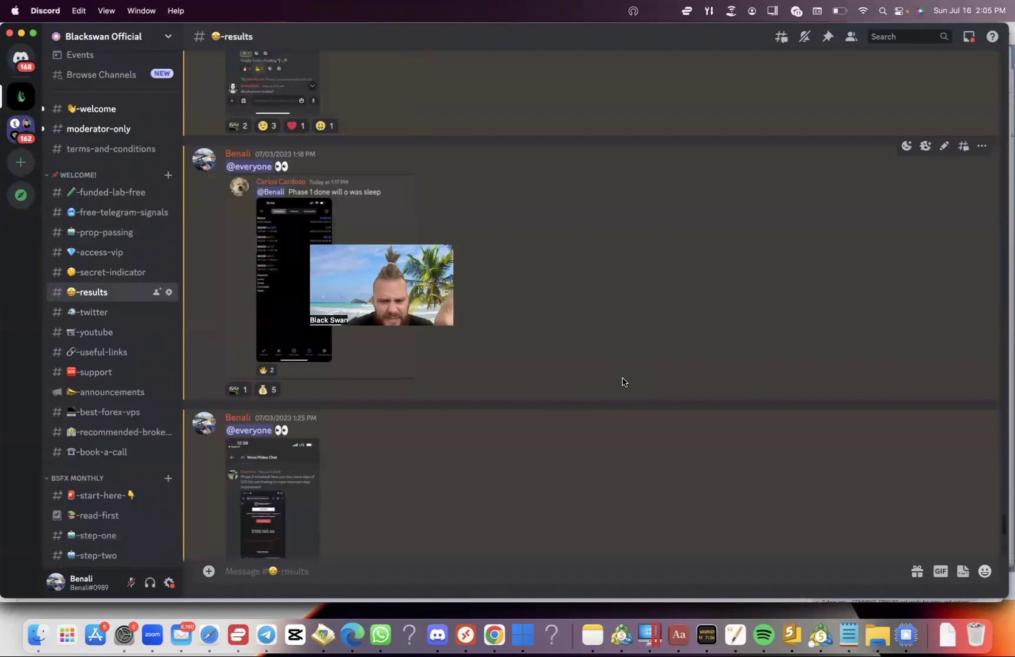
scroll(621, 382, "up", 15)
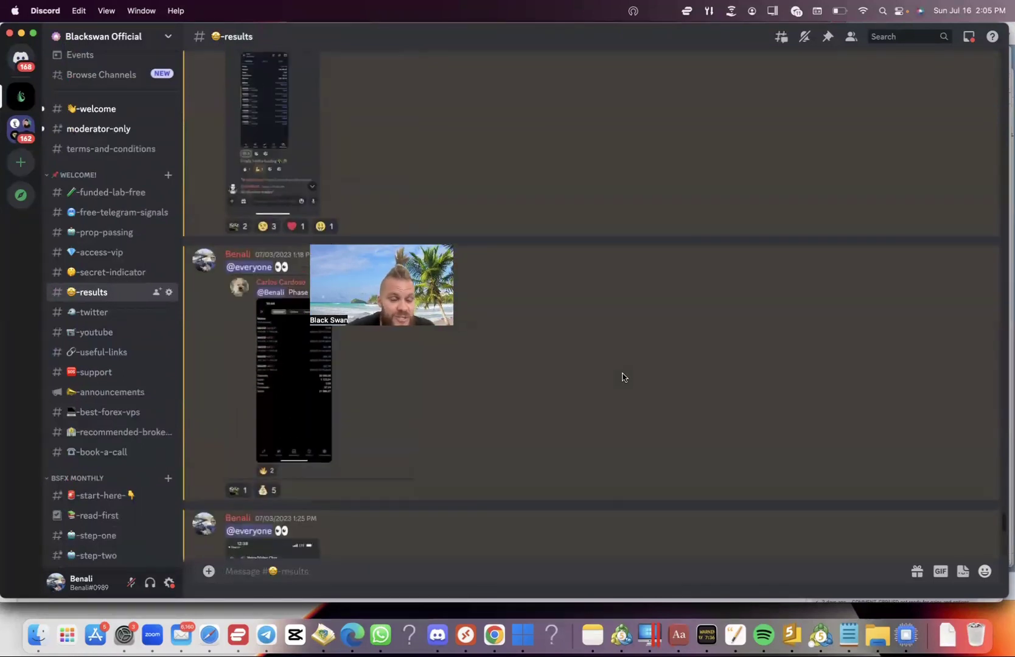
scroll(621, 378, "down", 10)
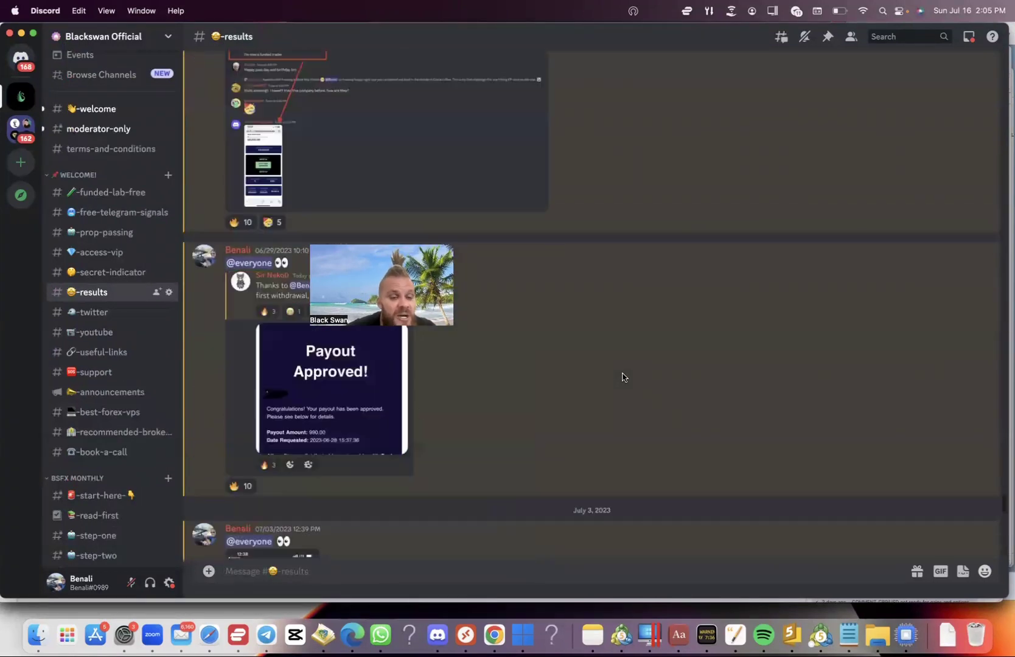
scroll(118, 409, "down", 10)
scroll(120, 413, "up", 15)
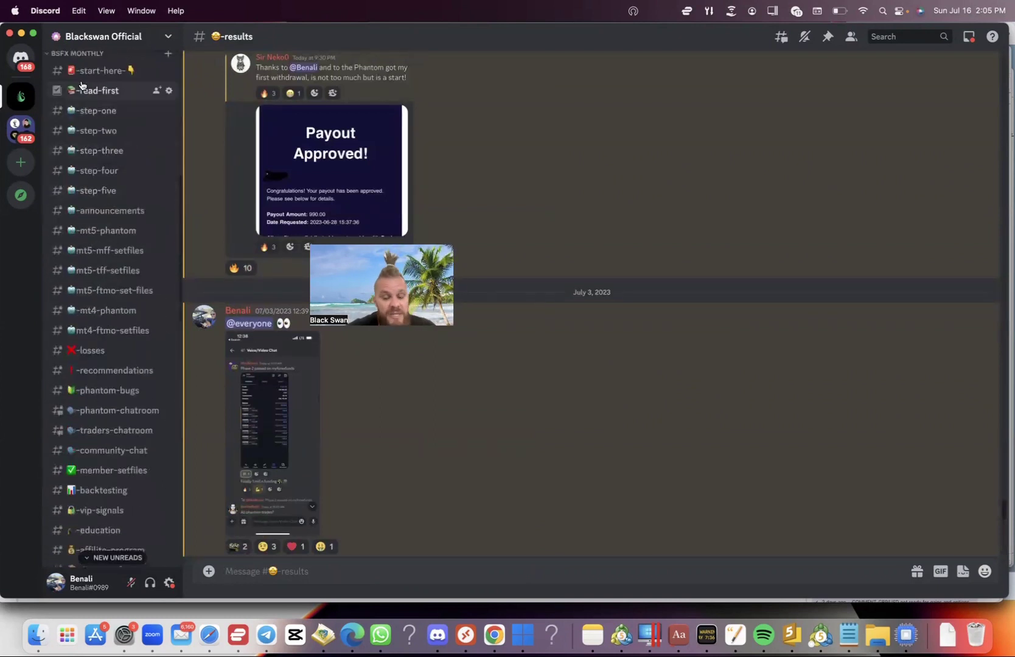
Step: Browse the server's channel list from the BSFX Monthly section down to the Funded Lab section
scroll(67, 261, "down", 4)
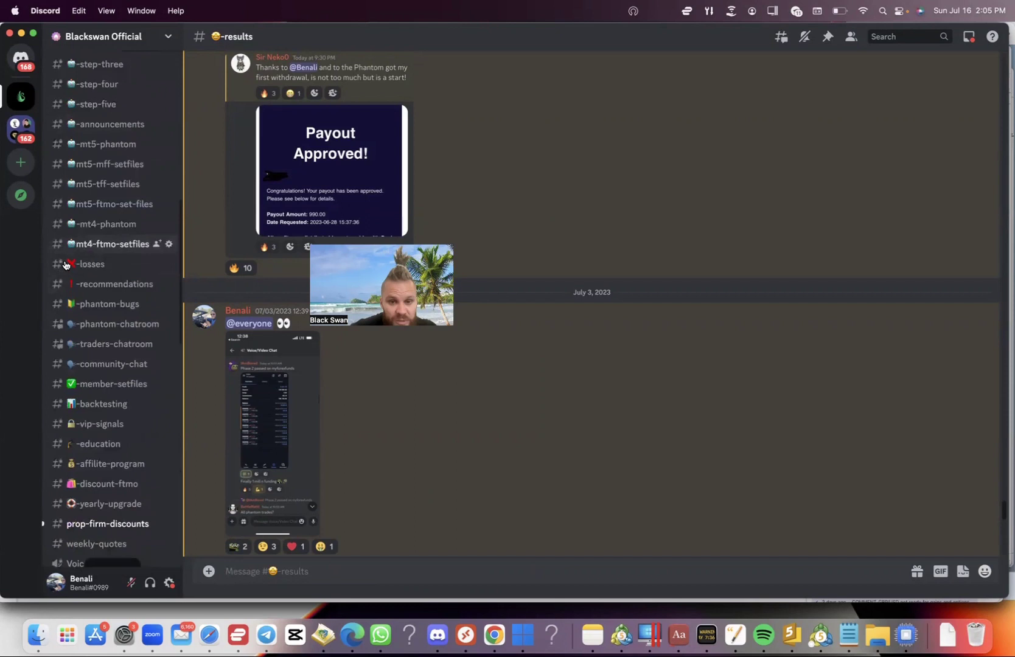
scroll(66, 266, "up", 7)
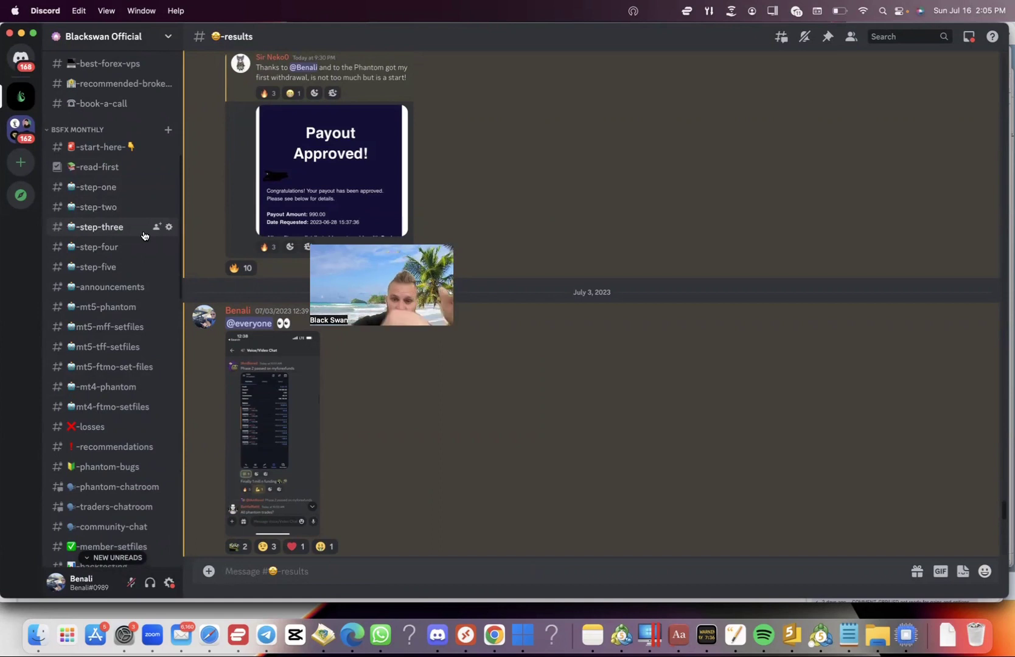
scroll(110, 213, "down", 8)
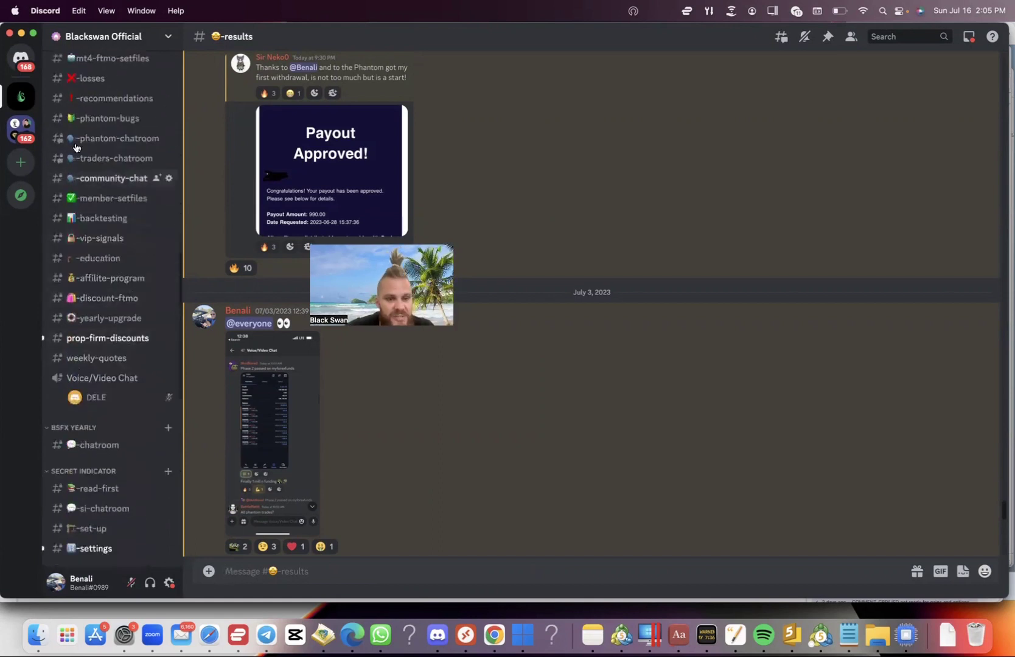
mouse_move(90, 173)
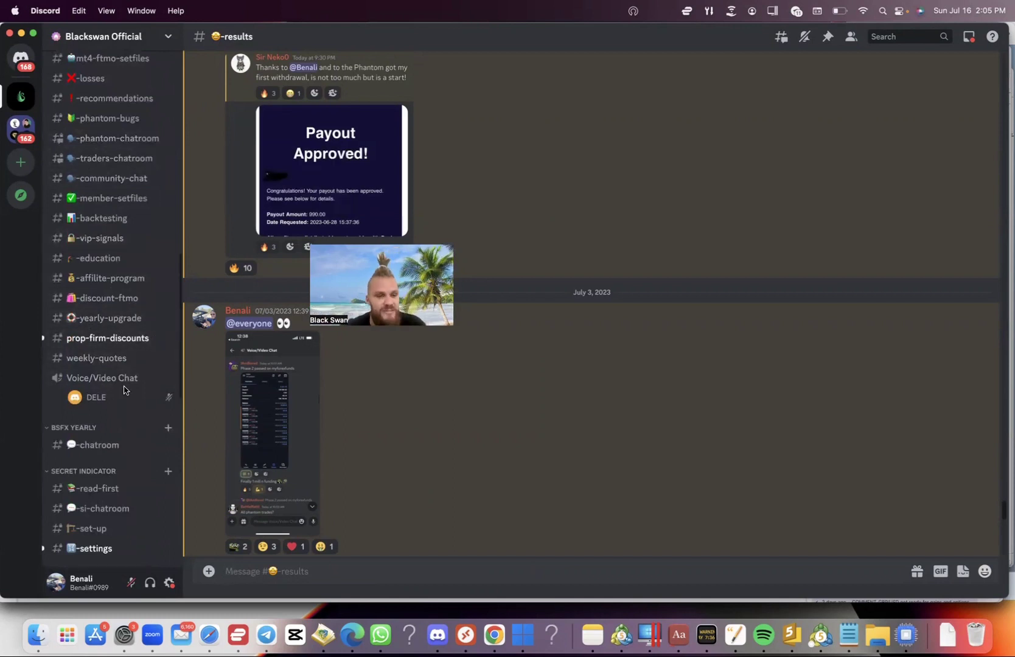
scroll(115, 377, "up", 5)
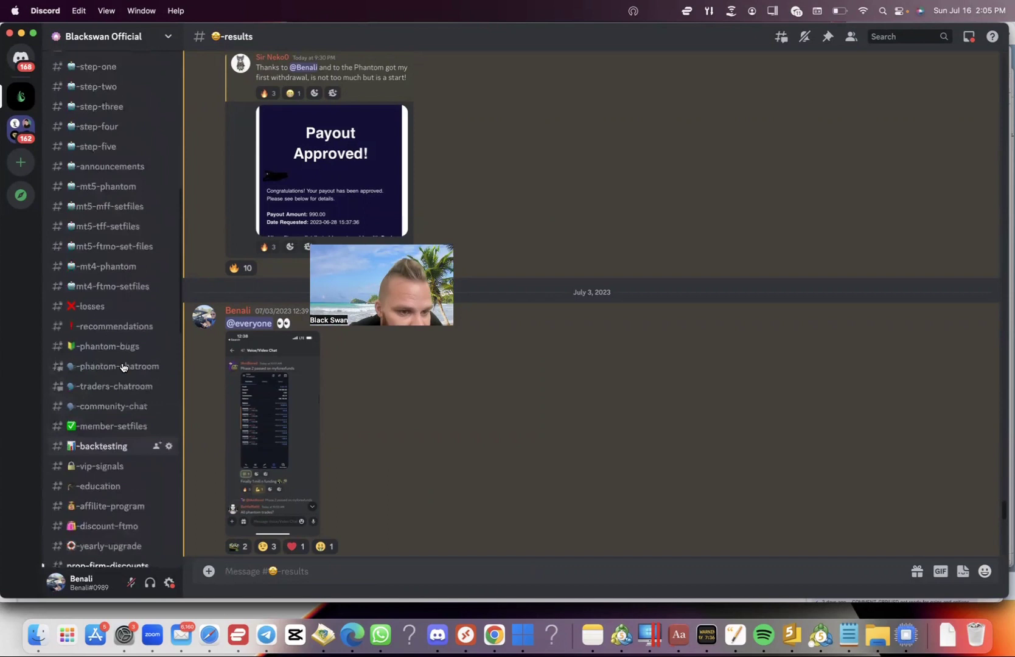
scroll(122, 367, "up", 4)
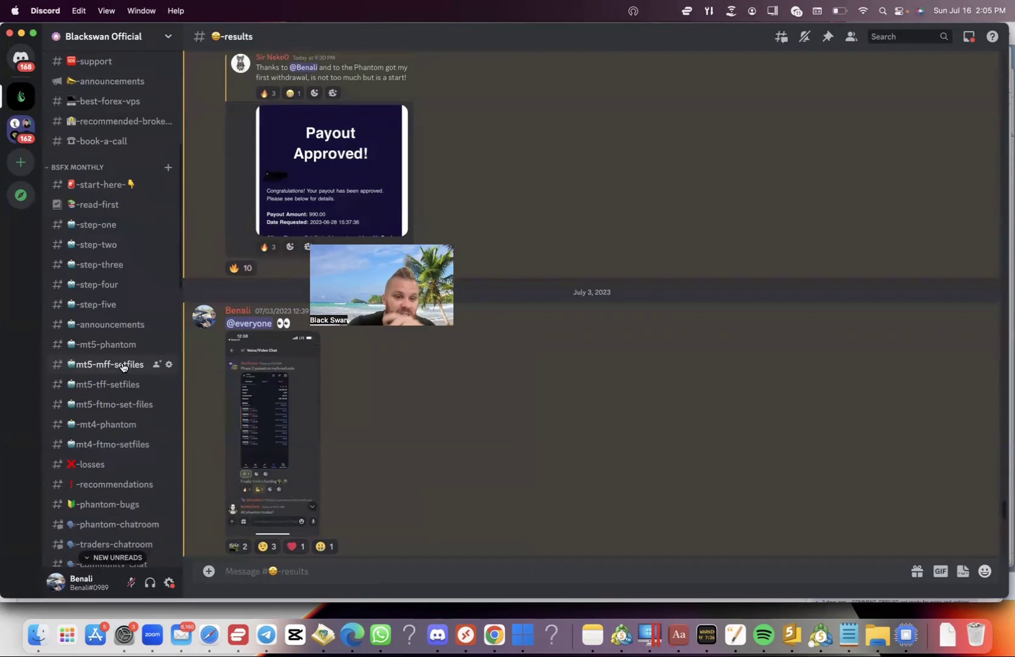
scroll(122, 367, "down", 15)
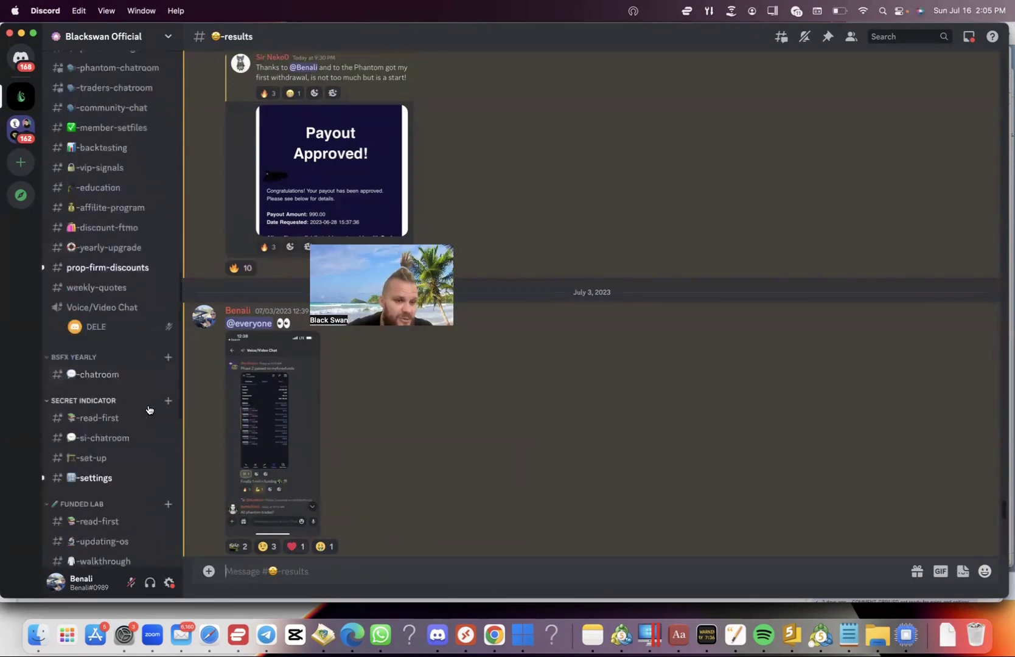
scroll(149, 410, "down", 2)
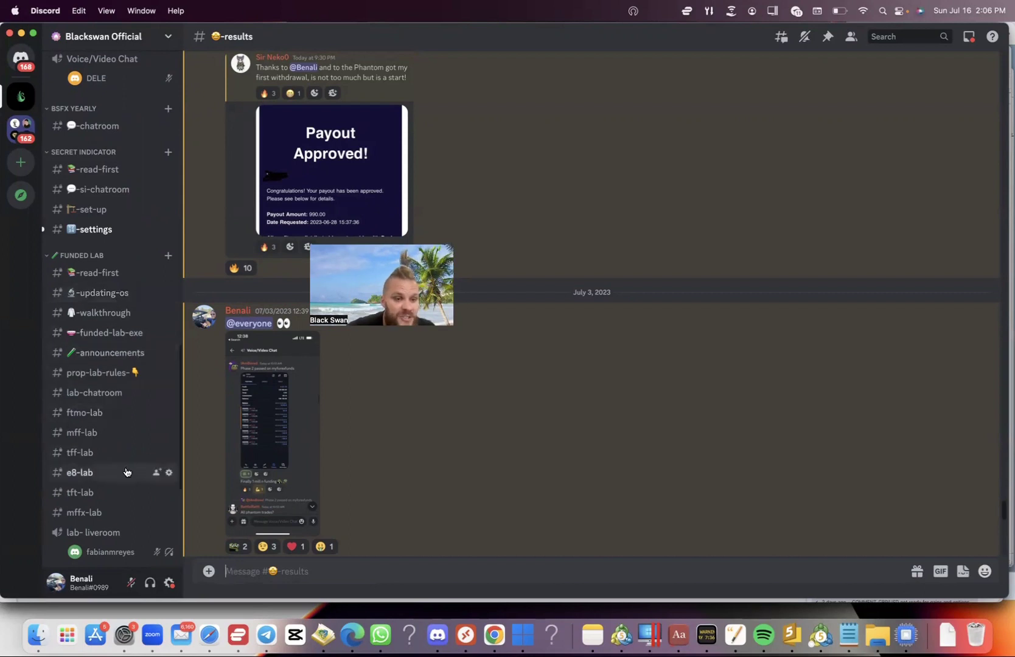
Step: Open the tff-lab channel in the Funded Lab section and examine its pass-rate table image
left_click(101, 433)
left_click(85, 452)
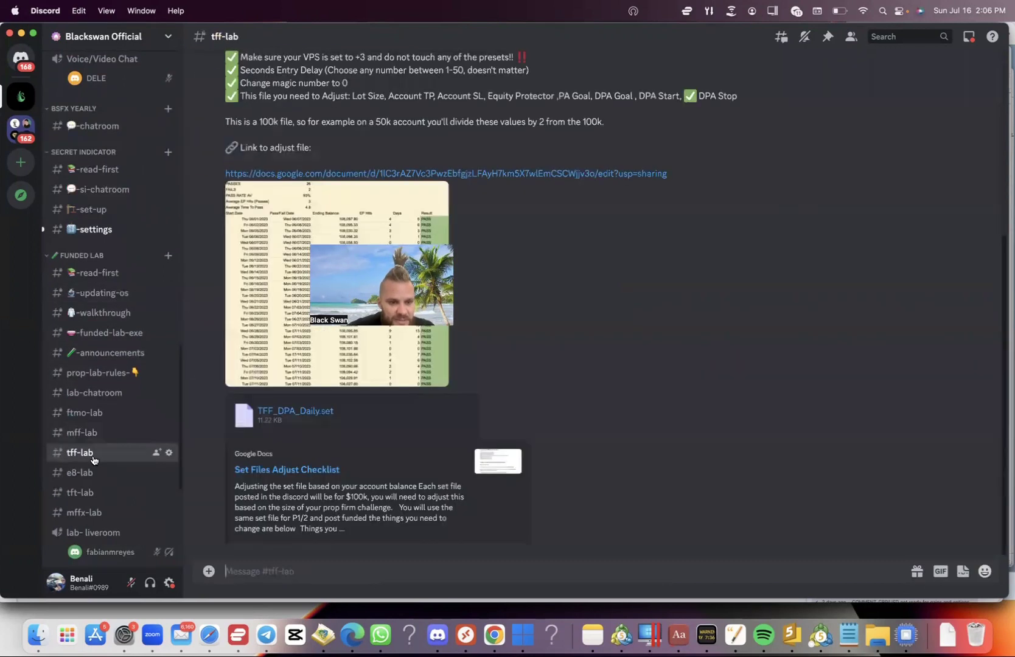
left_click(240, 333)
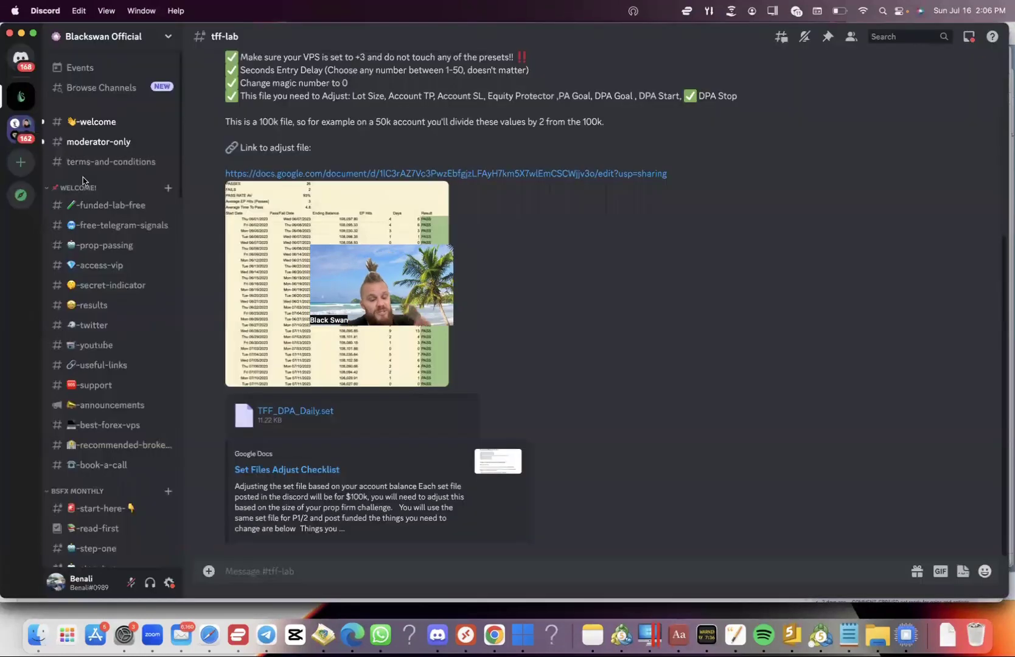
Step: Look over the set-file channels listed in the BSFX Monthly section
scroll(83, 178, "down", 2)
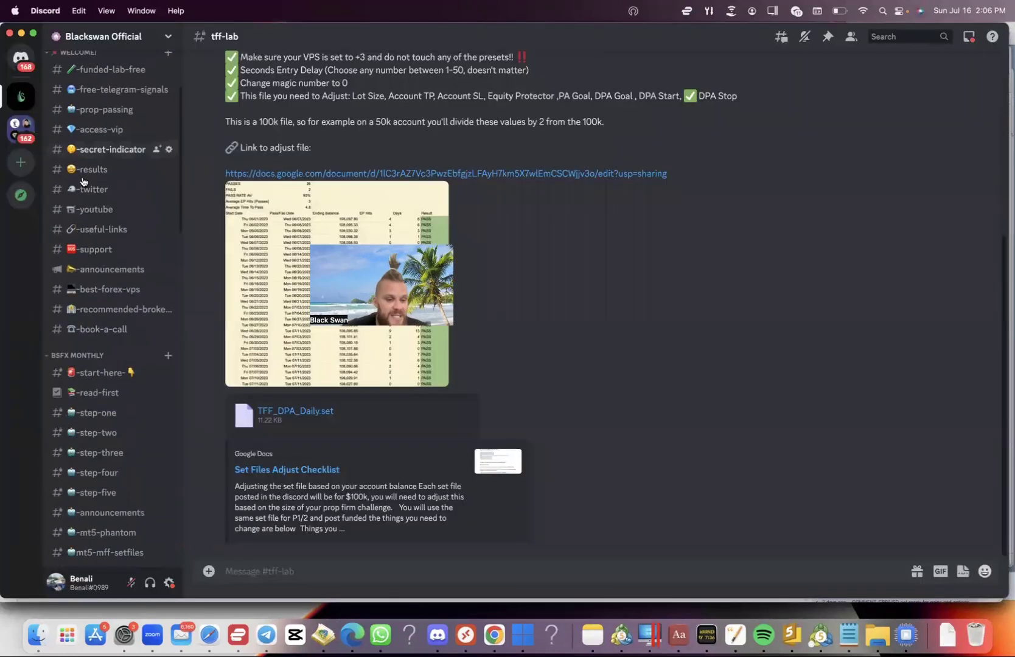
scroll(83, 177, "down", 5)
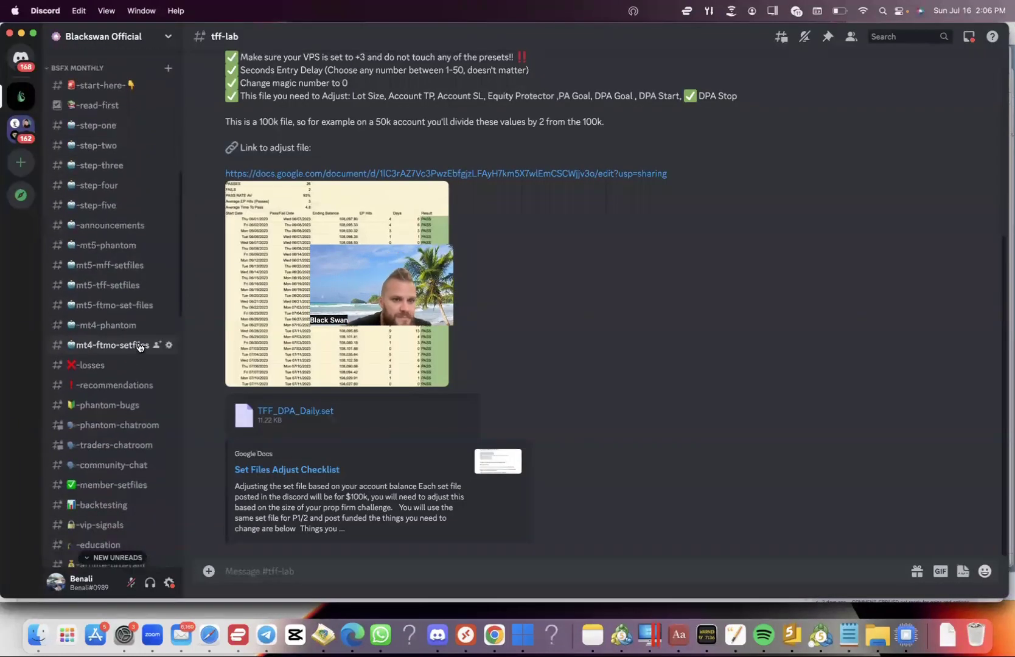
scroll(130, 222, "up", 1)
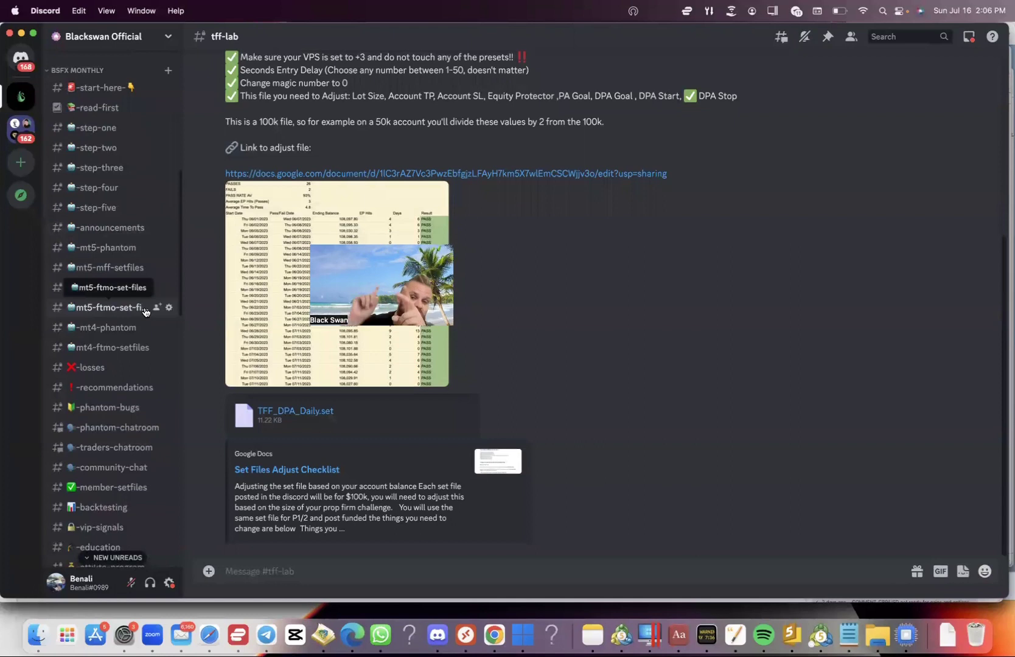